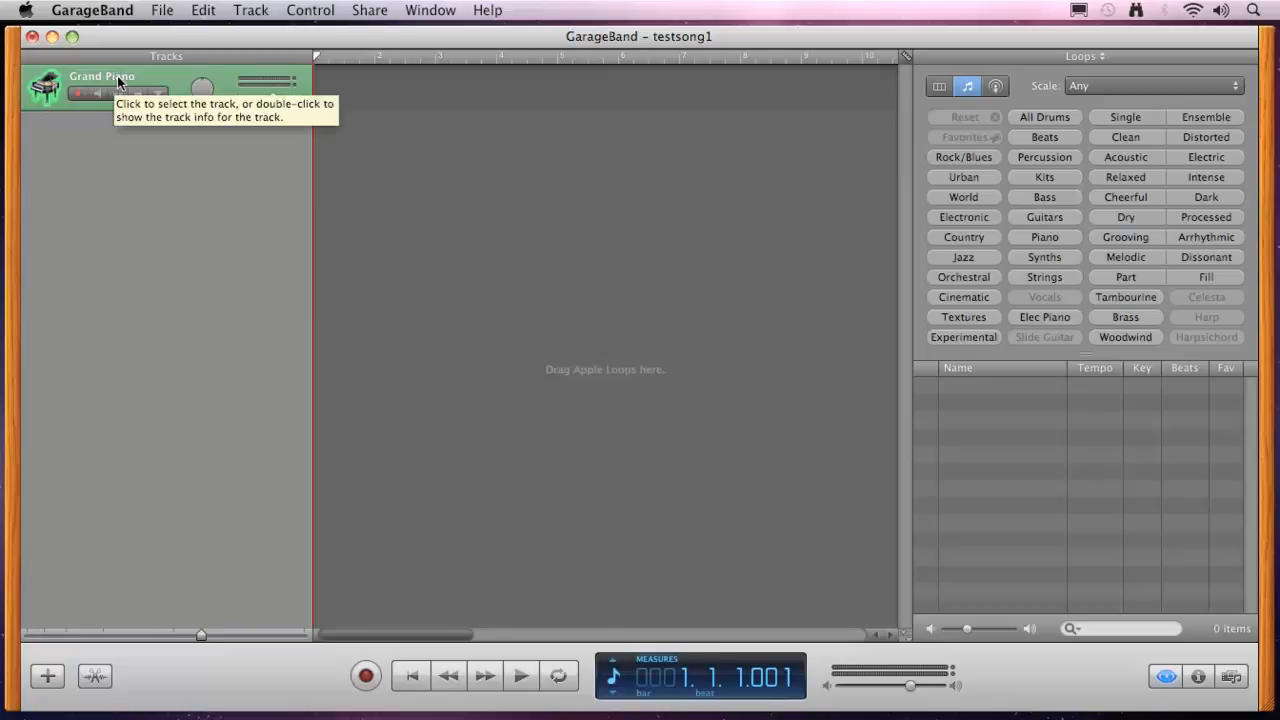
Step: Show the onscreen keyboard for the Grand Piano track and play a few notes on it
click(414, 11)
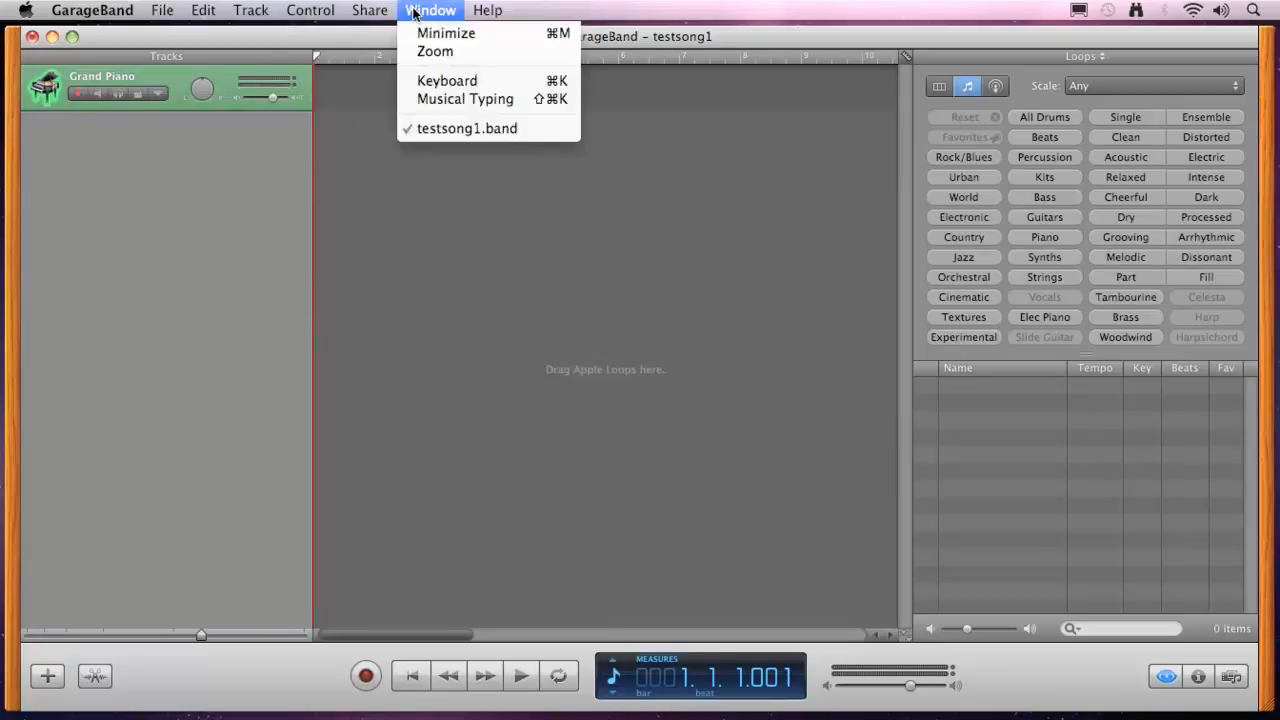
click(445, 81)
click(510, 372)
click(576, 374)
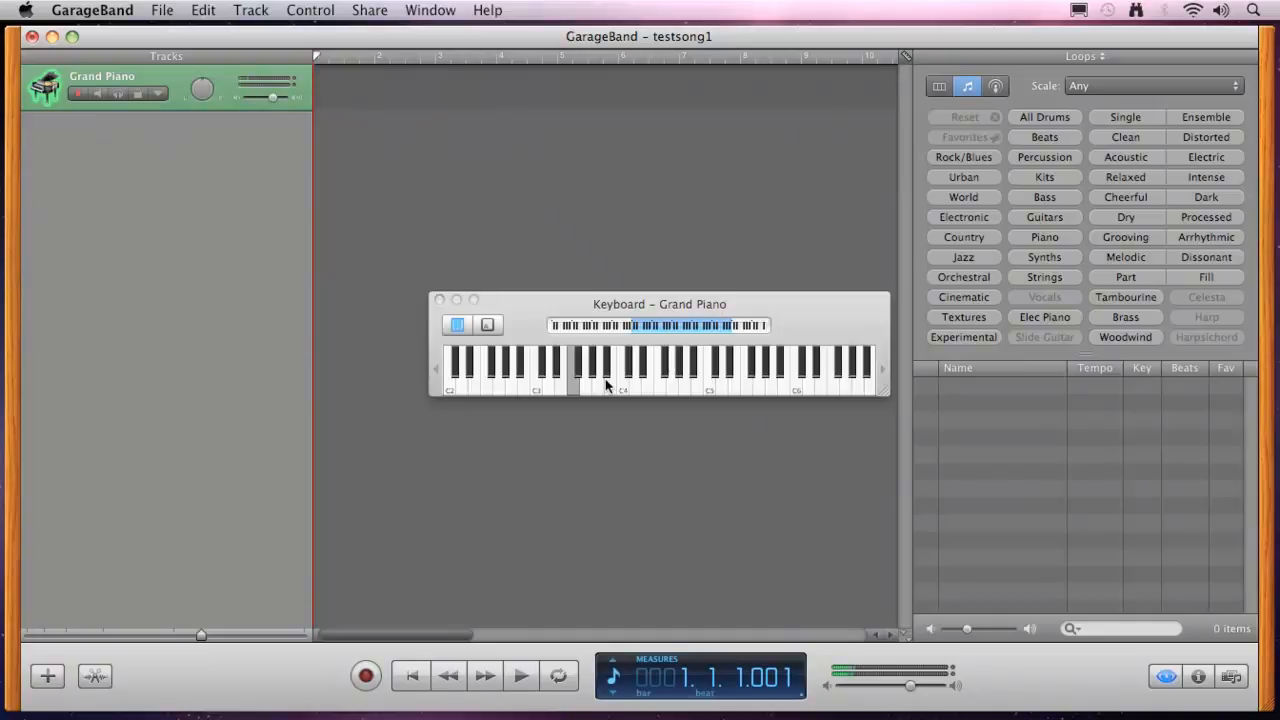
click(710, 372)
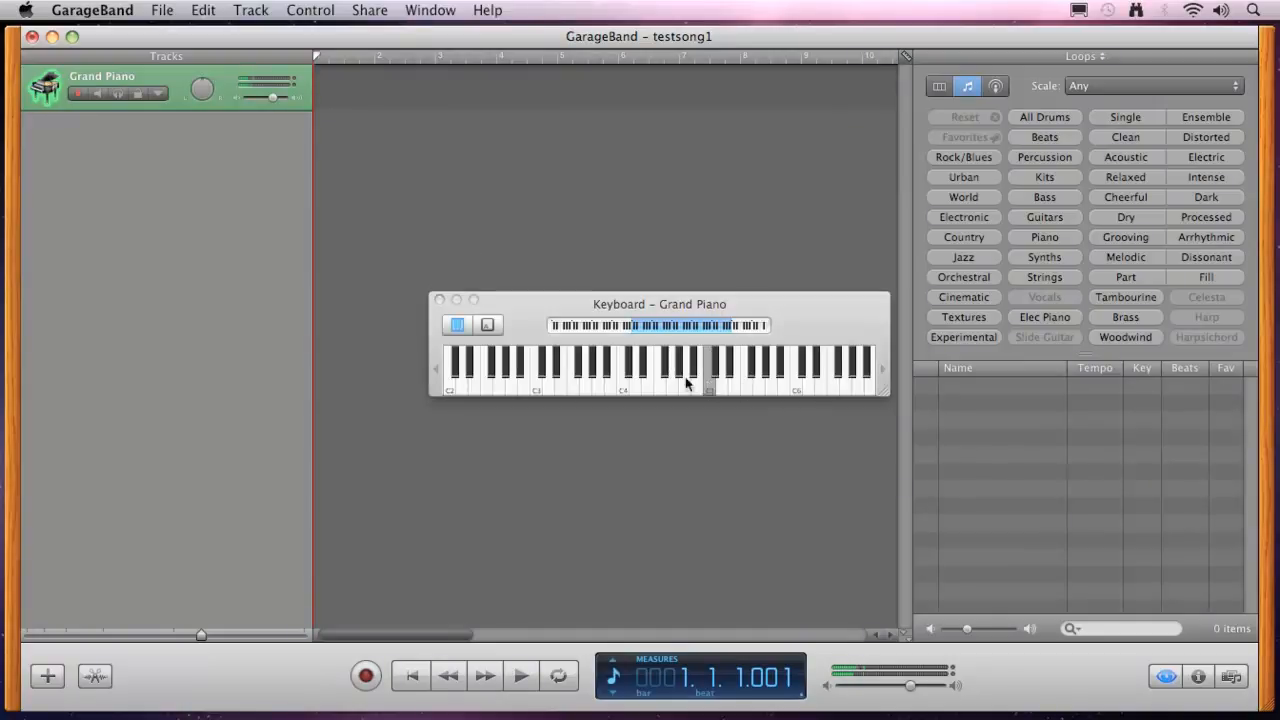
Step: Shift the onscreen keyboard to its lowest range and then its highest range, playing sample notes in each
click(565, 332)
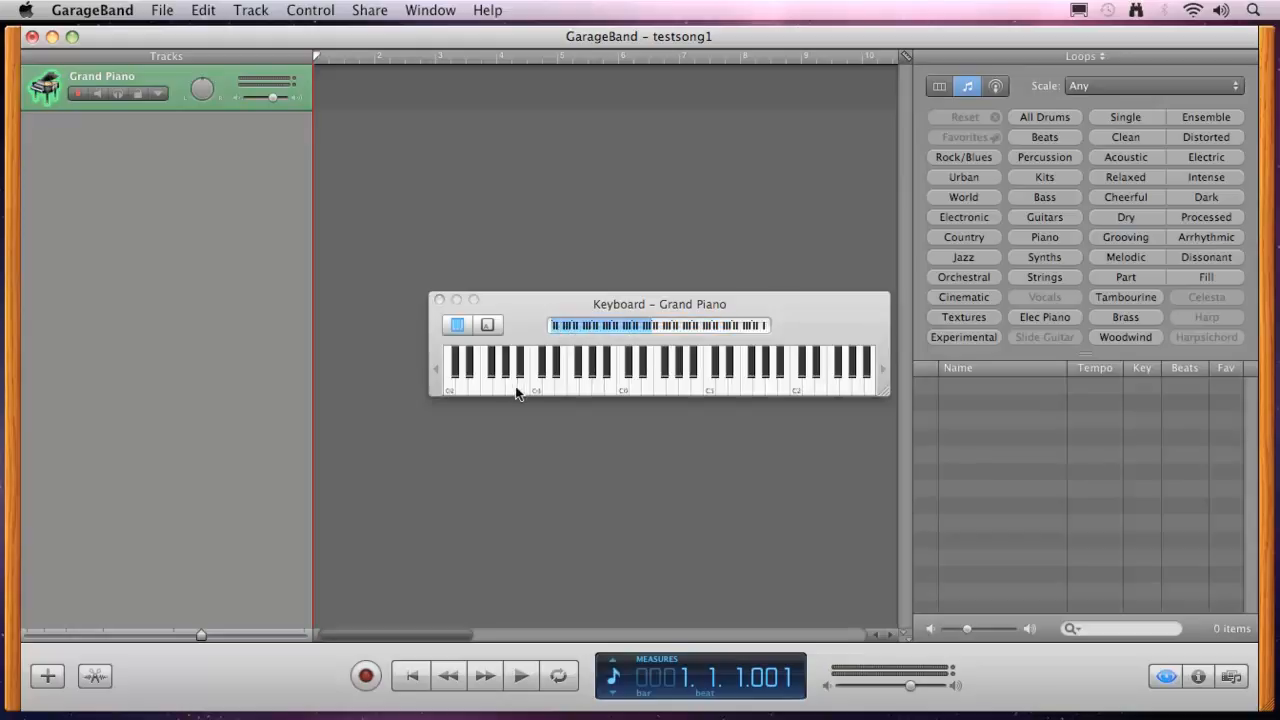
click(474, 388)
click(673, 390)
click(740, 326)
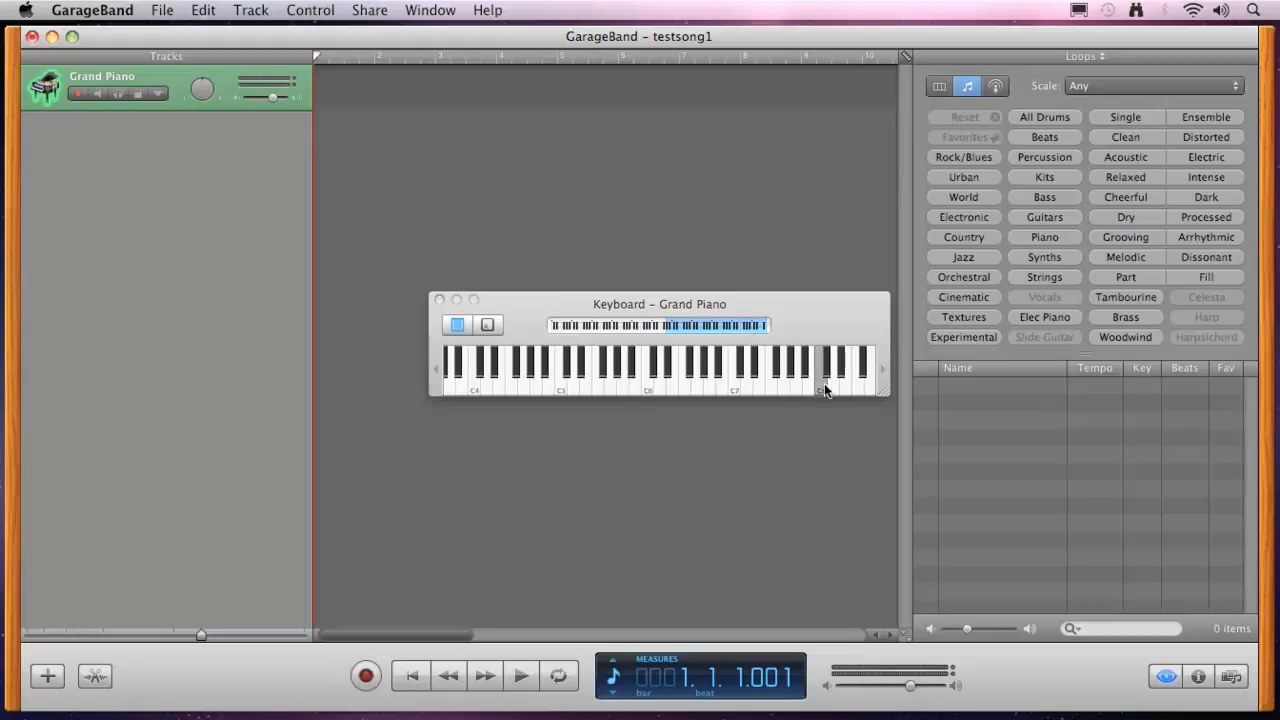
click(674, 390)
click(514, 386)
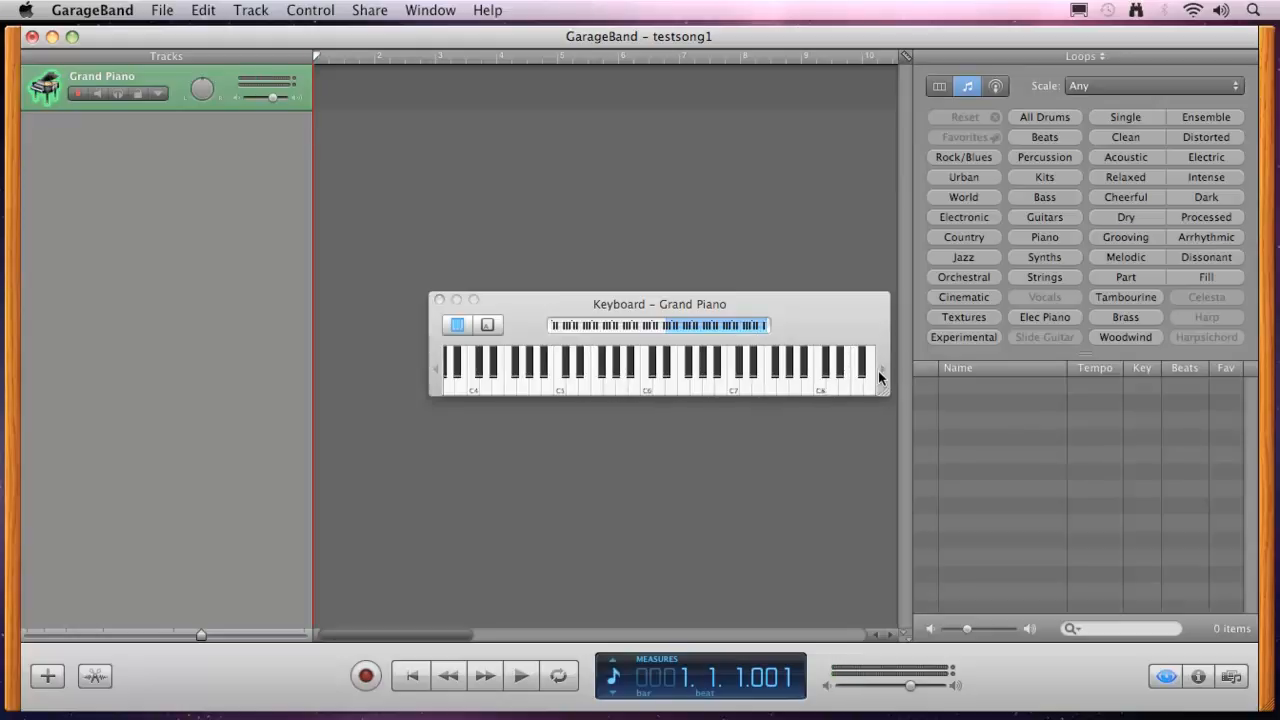
Step: Shift the onscreen keyboard down octave by octave until it starts at C0, and play several notes across it
click(438, 366)
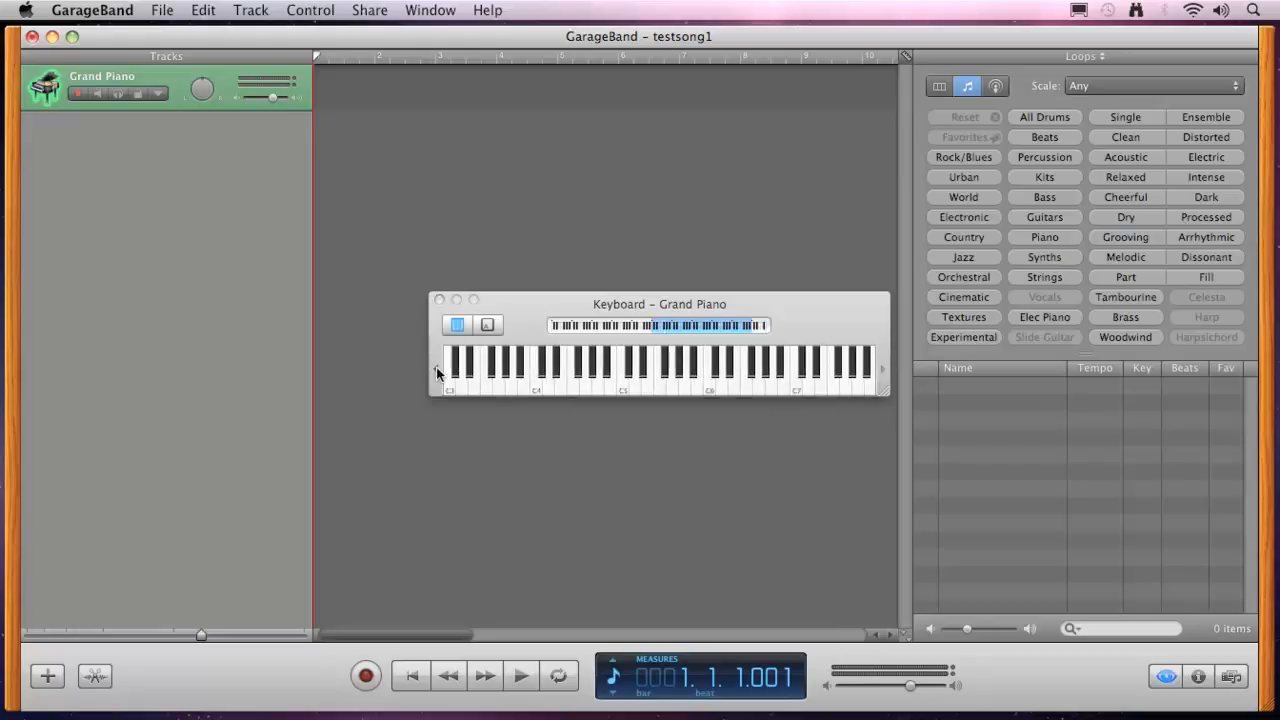
click(436, 368)
click(436, 368)
click(436, 368)
click(560, 386)
click(584, 385)
click(659, 382)
click(747, 382)
click(773, 383)
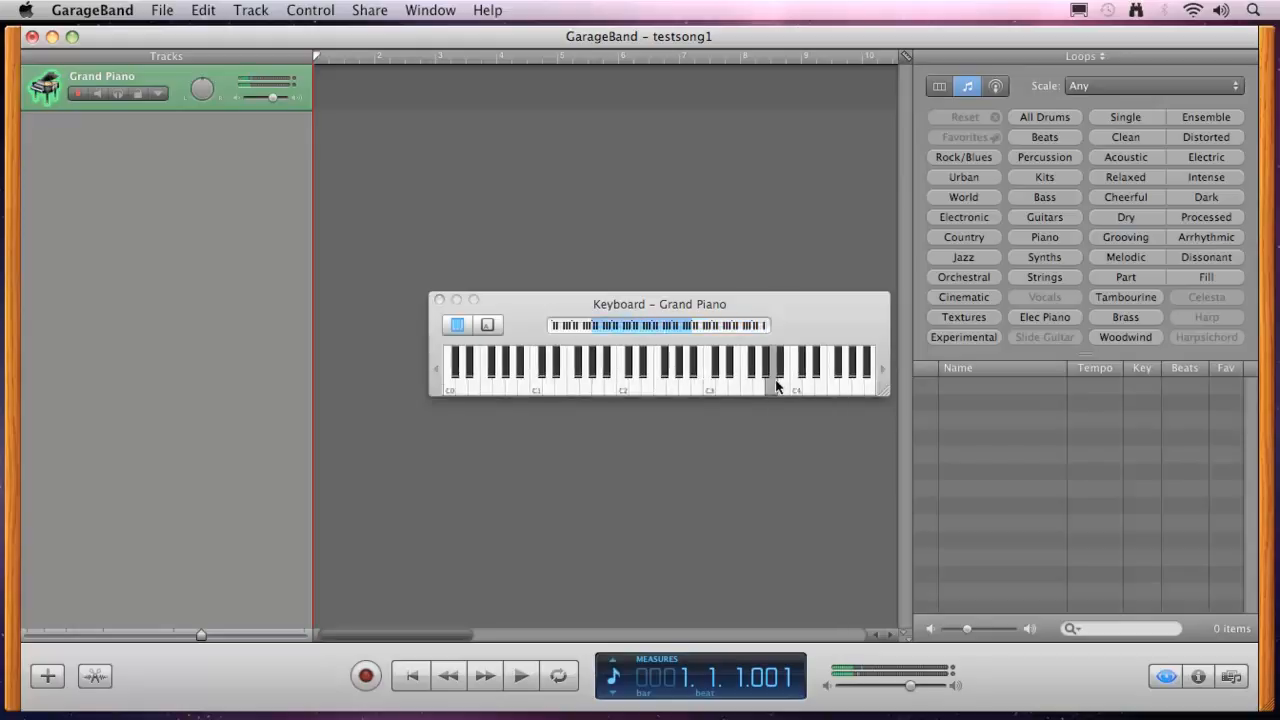
Step: Switch the onscreen keyboard to Musical Typing, move its window higher, and play a series of low piano notes
click(487, 327)
drag(563, 309, 478, 165)
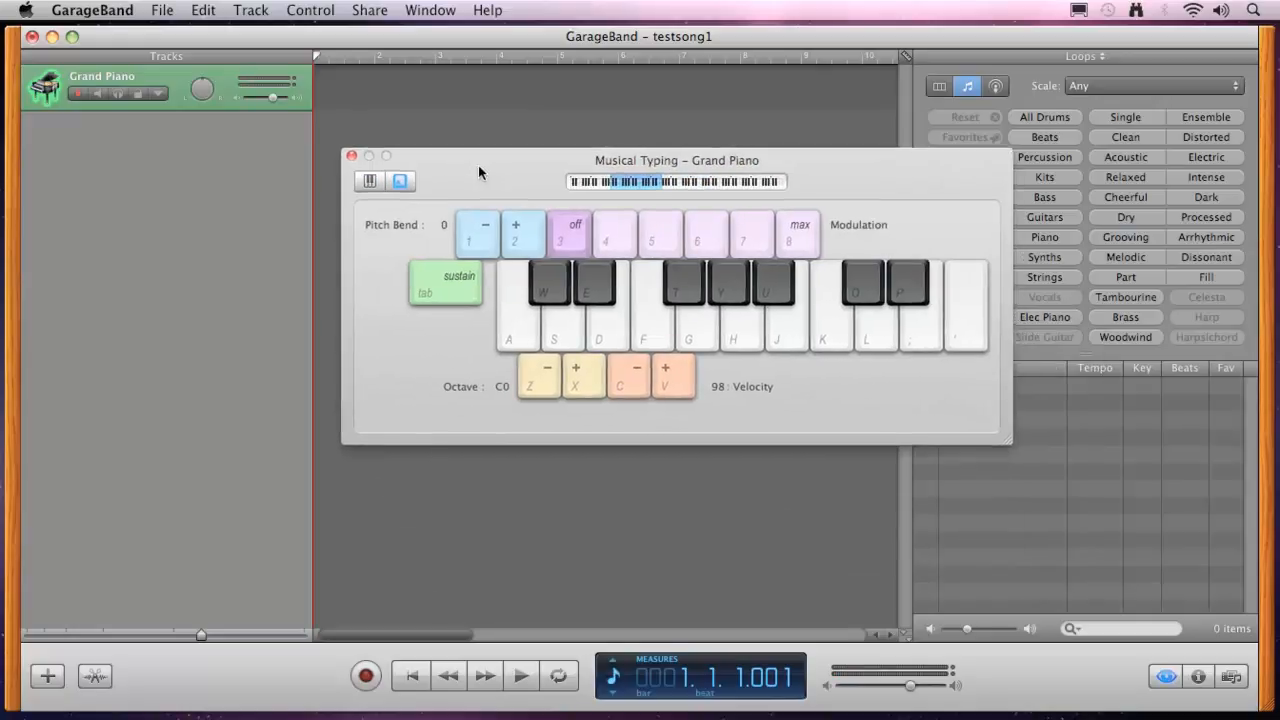
key(s)
key(g)
key(d)
key(f)
key(f)
key(g)
key(j)
key(g)
Step: Set the Musical Typing octave to C4 and play a short melody with the Grand Piano
click(702, 184)
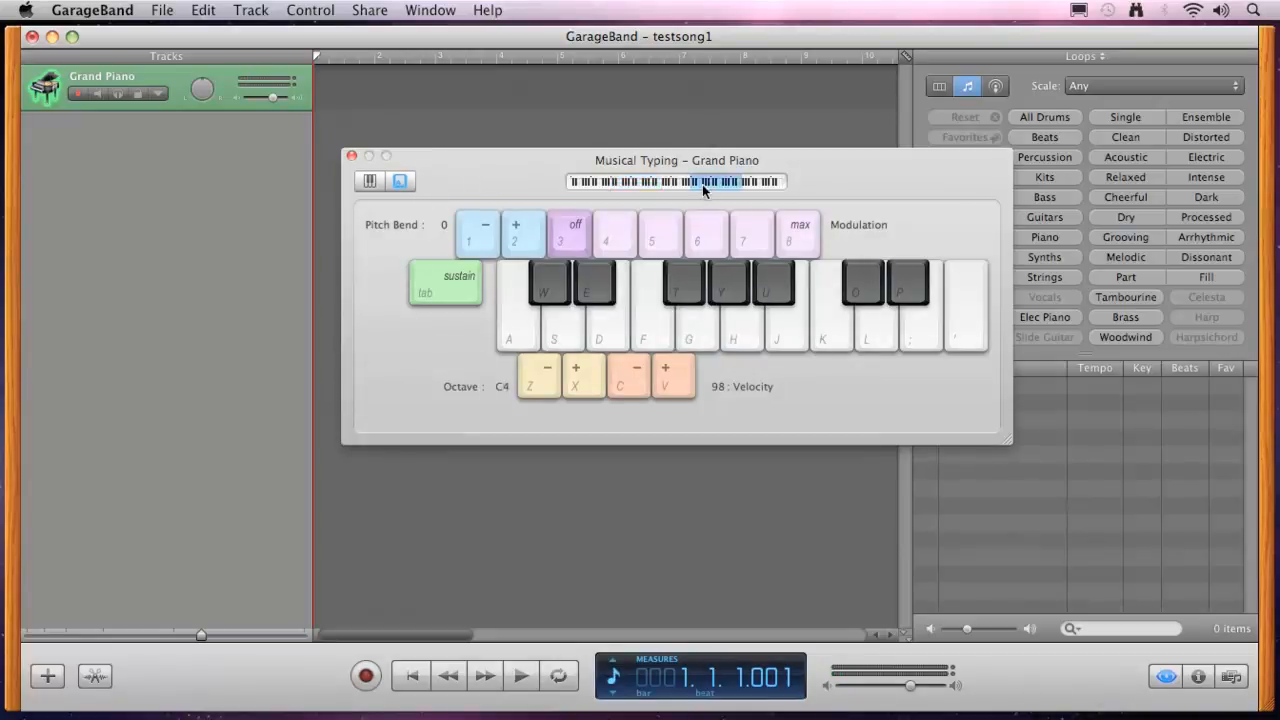
key(h)
key(k)
key(j)
key(g)
key(g)
key(g)
key(h)
key(j)
key(f)
key(d)
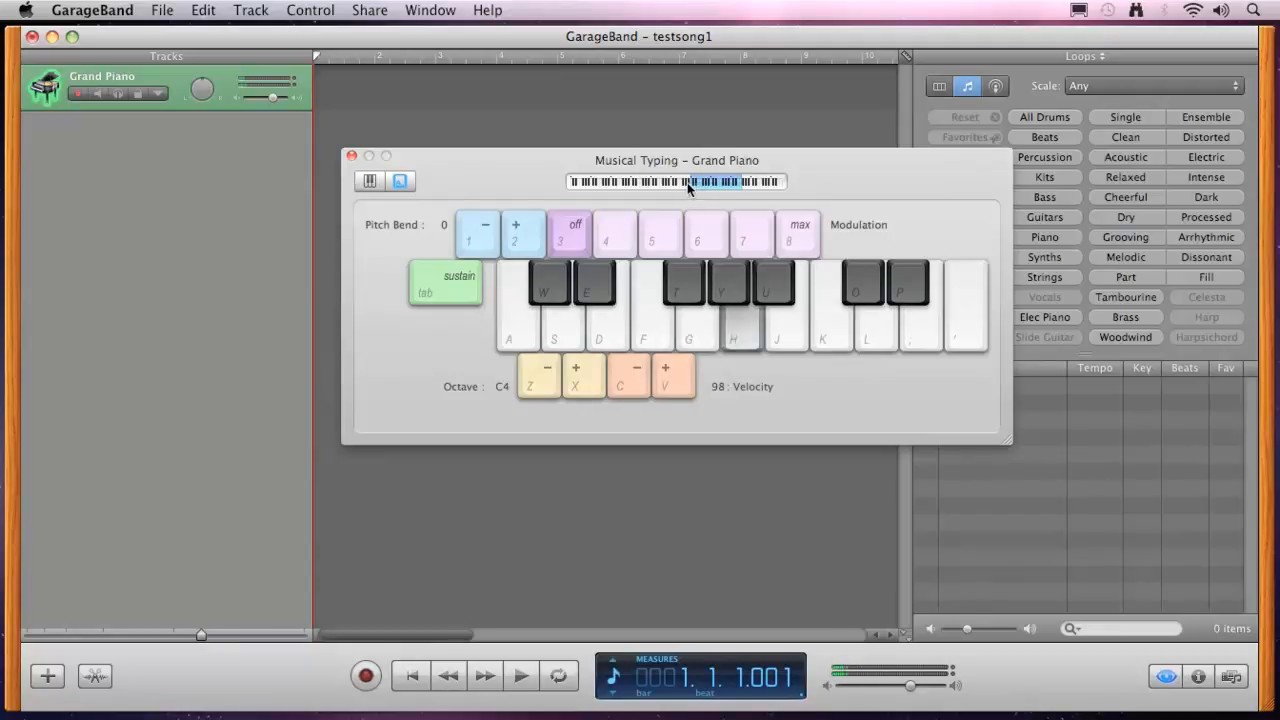
key(s)
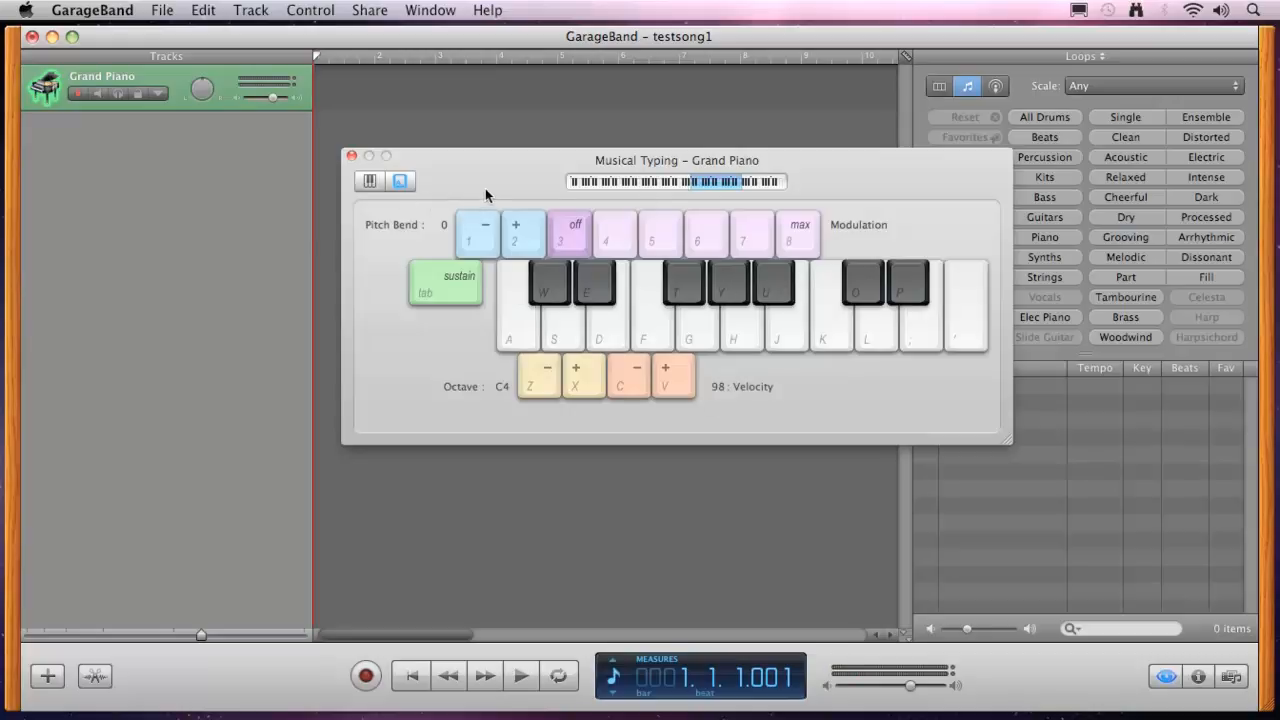
Step: Move the Musical Typing window over towards the track list and show the track info with the instrument browser
drag(487, 177, 489, 162)
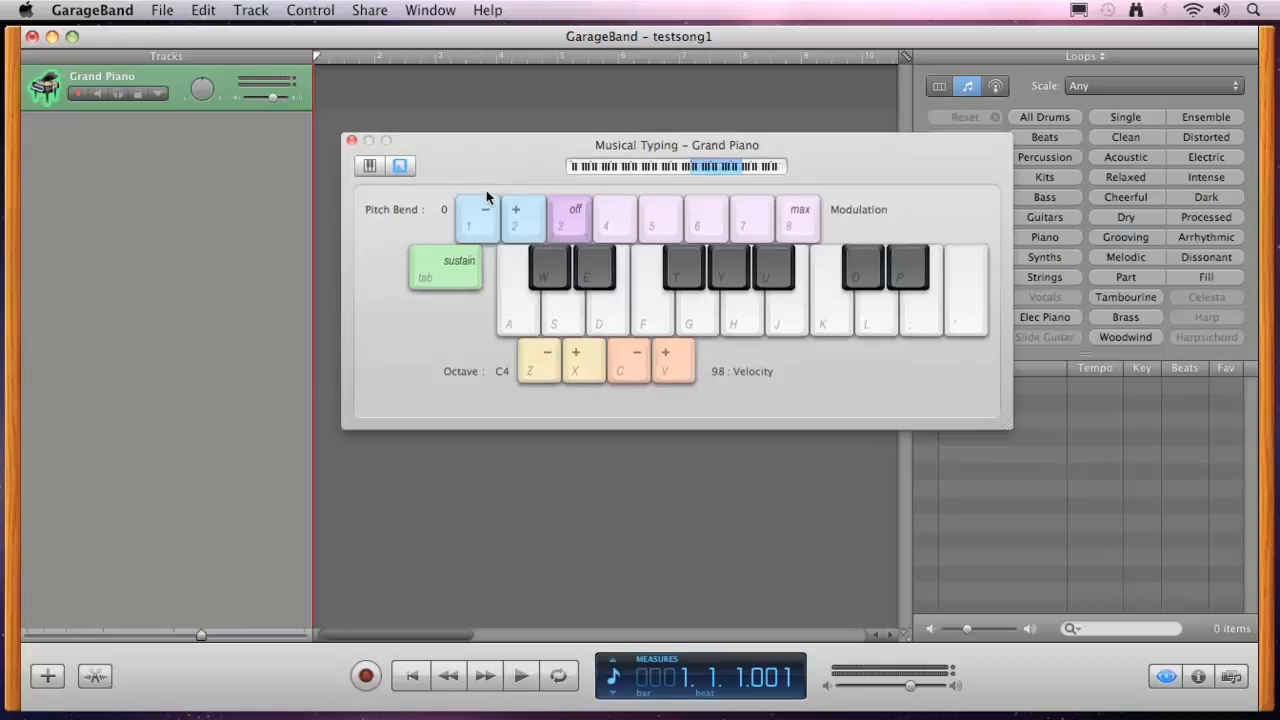
drag(453, 155, 268, 183)
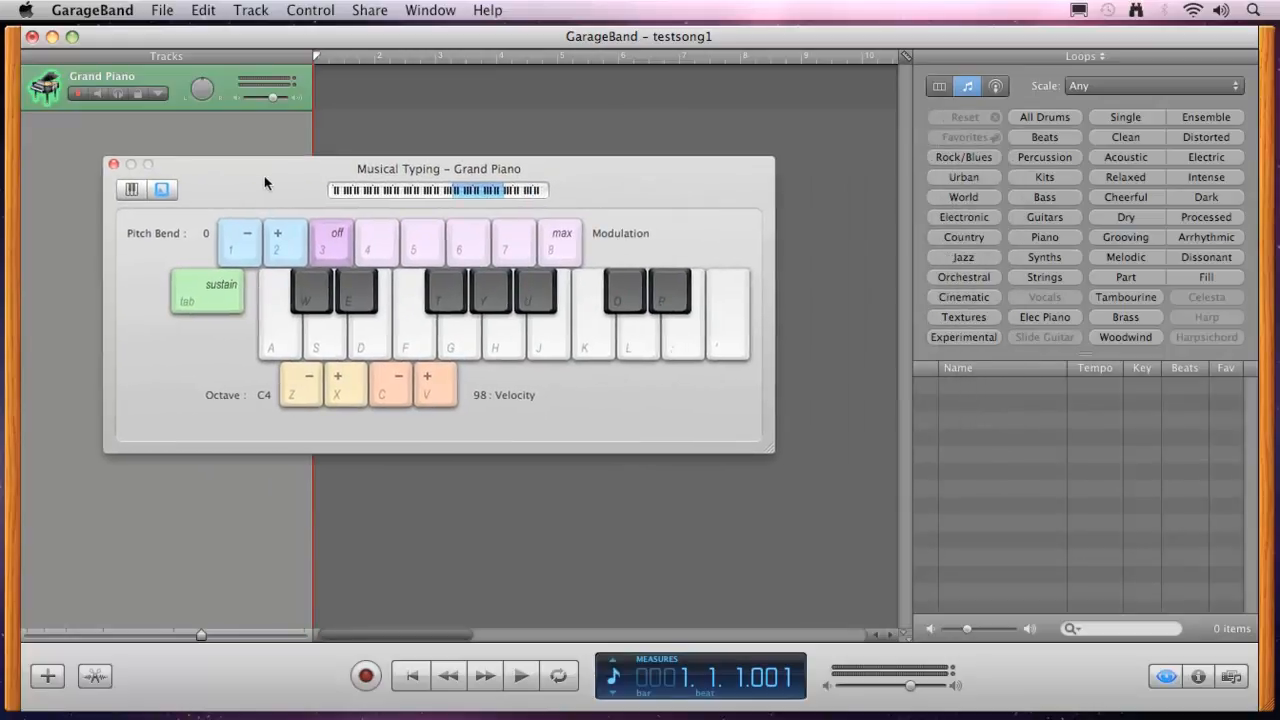
click(1198, 677)
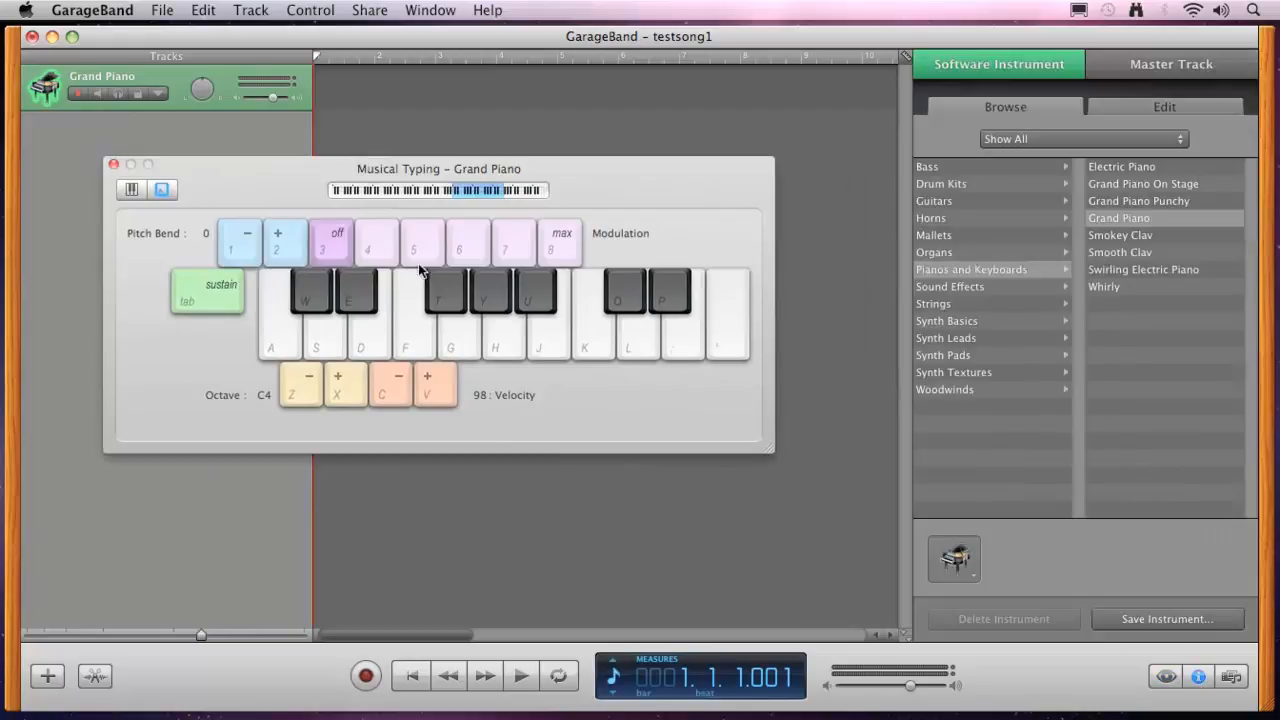
Step: Change the track's instrument to Swirling Electric Piano and try it out with a short melody
click(1133, 270)
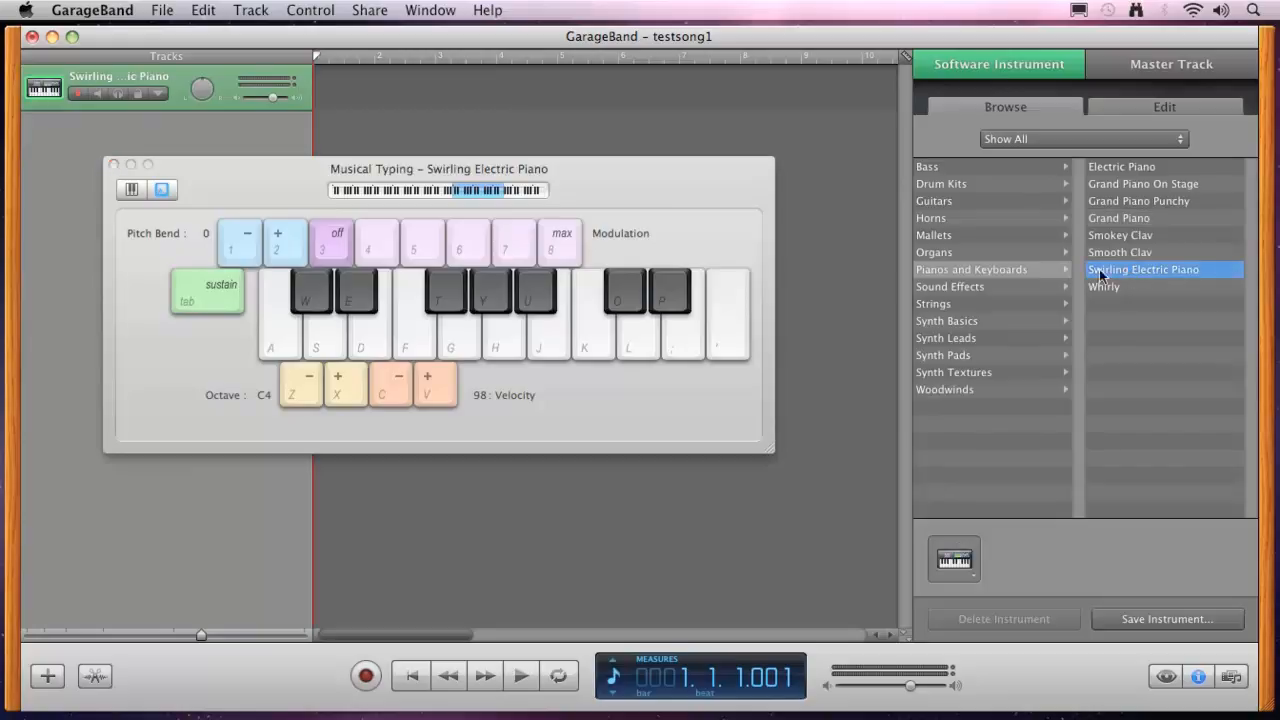
key(s)
key(d)
key(g)
key(h)
key(j)
key(h)
key(g)
key(f)
Step: Change the track's instrument to Pop Organ from the Organs category and play a few notes
click(937, 255)
click(1129, 220)
key(s)
key(d)
key(h)
Step: Change the track's instrument to Electric Tremolo from the Guitars category and play several notes
click(933, 201)
key(h)
key(d)
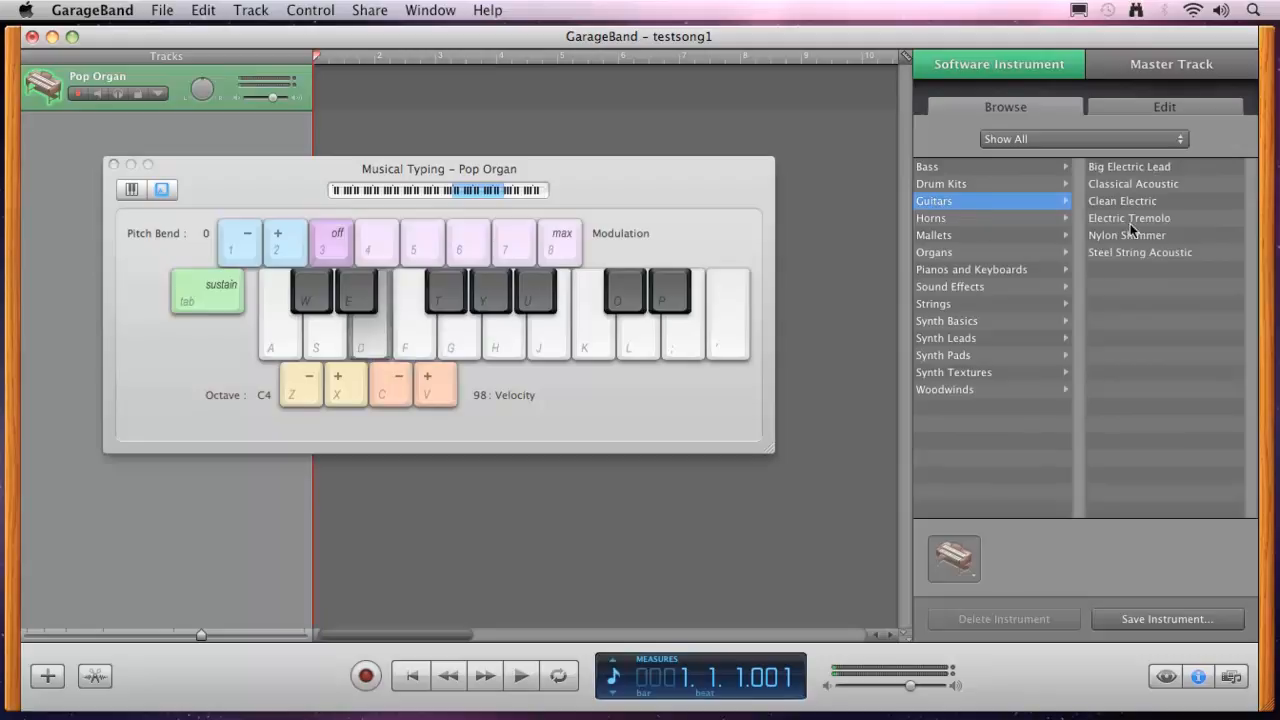
click(1128, 220)
key(f)
key(h)
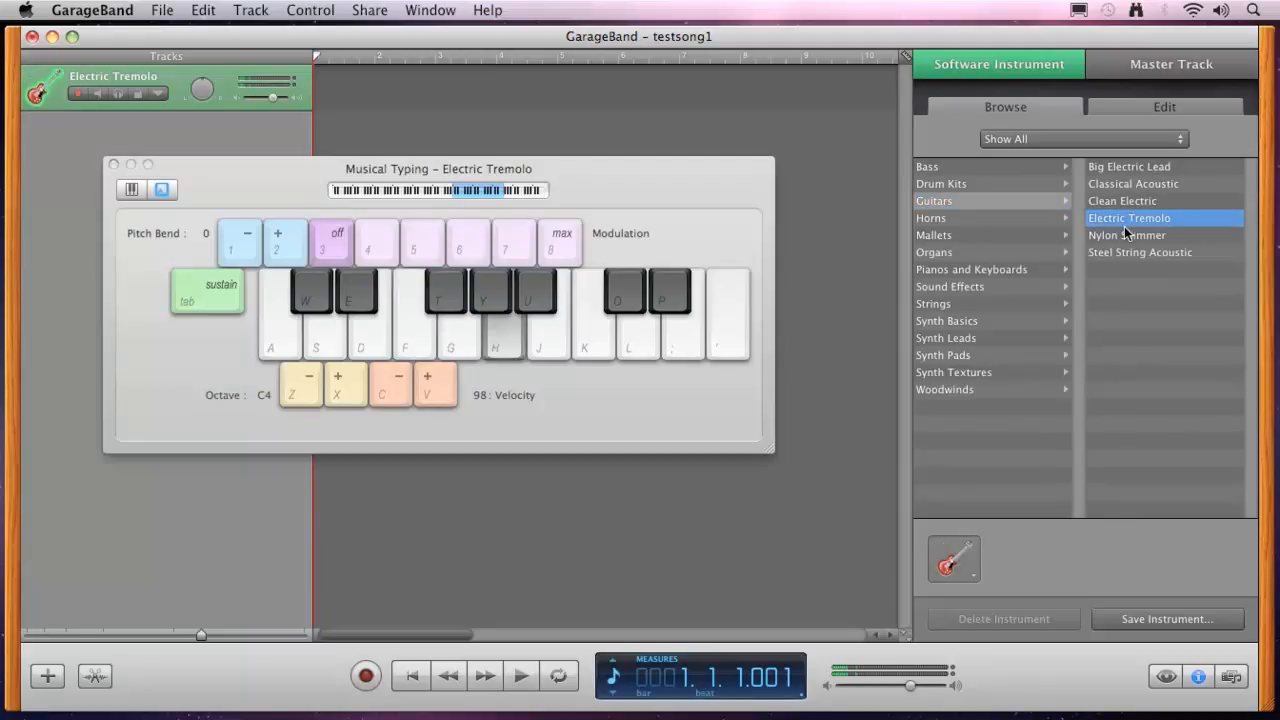
key(d)
key(f)
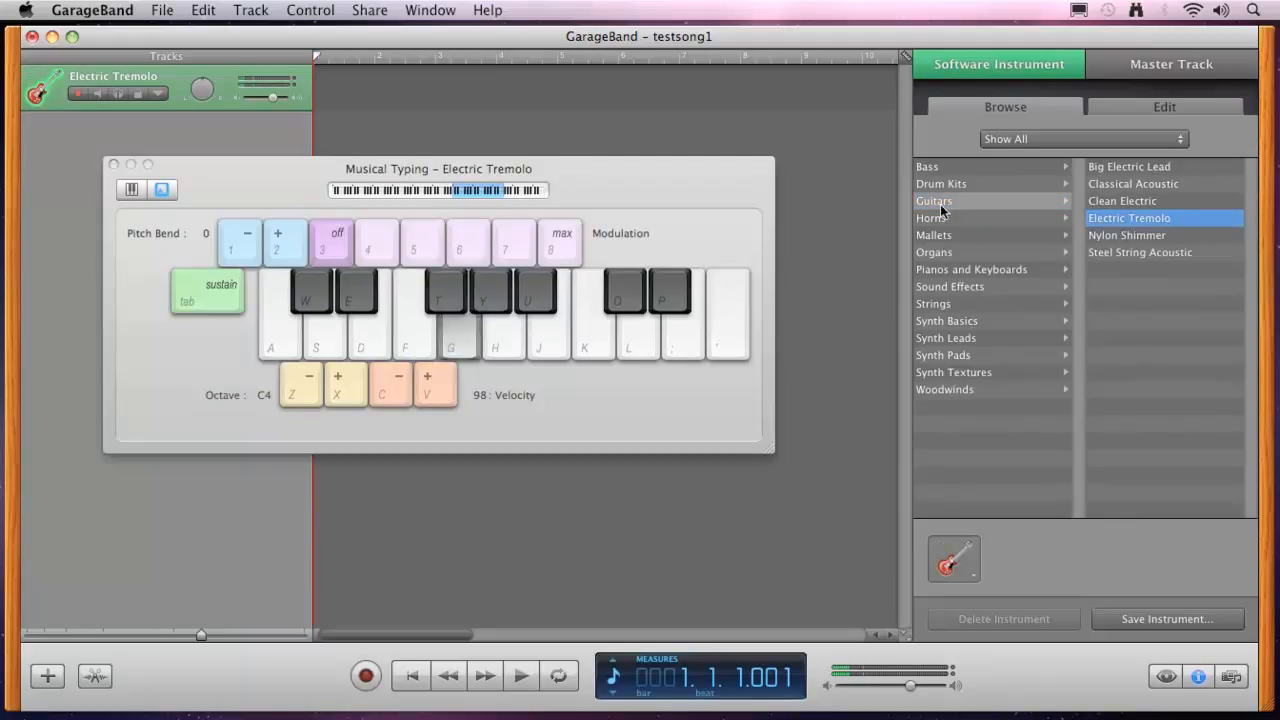
Step: Change the track's instrument to Muted Electric Bass from the Bass category and play a descending run of notes
click(927, 167)
click(1150, 222)
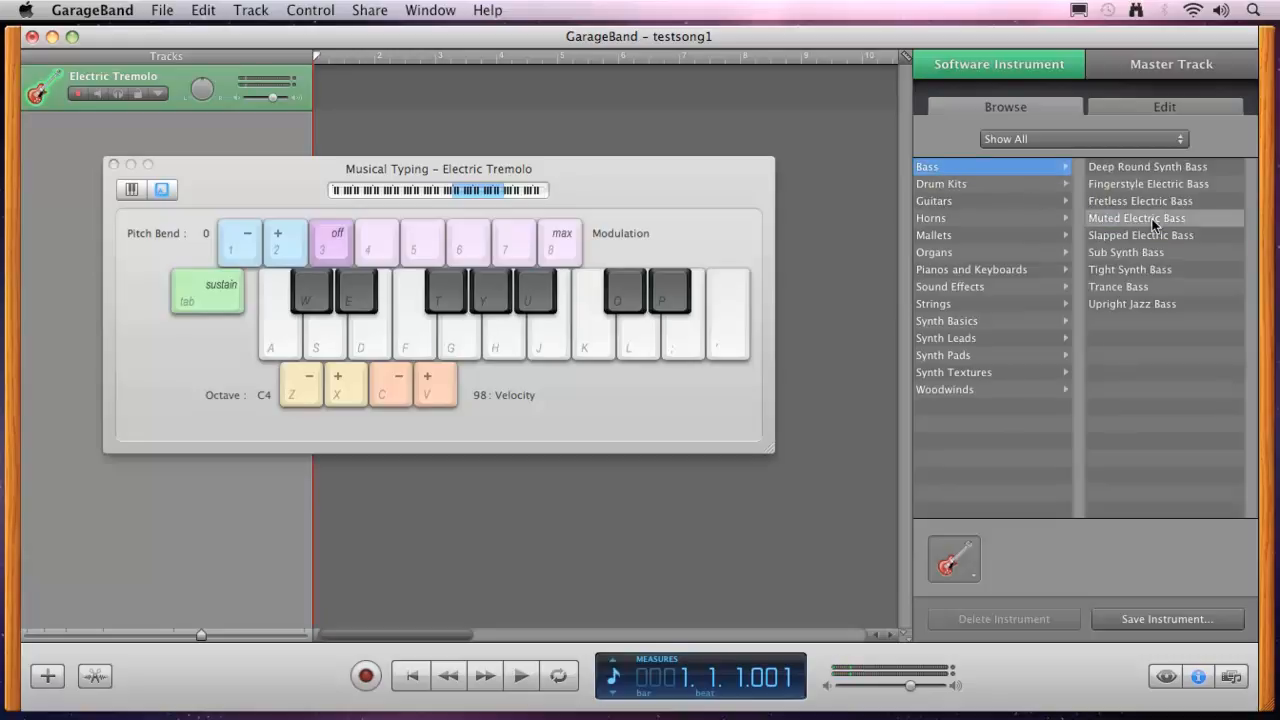
key(g)
key(f)
key(d)
key(s)
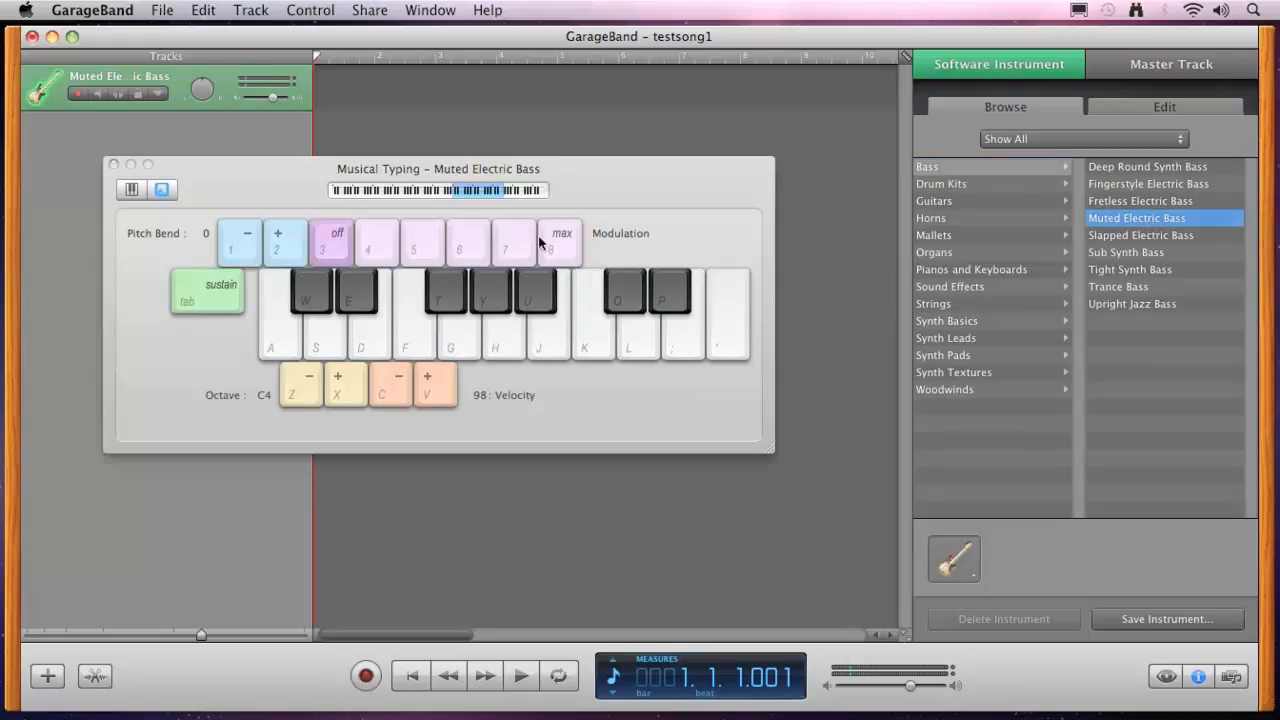
Step: Set the Musical Typing octave to C0 and play a low line with the Muted Electric Bass
click(374, 189)
key(d)
key(h)
key(j)
key(k)
key(j)
key(h)
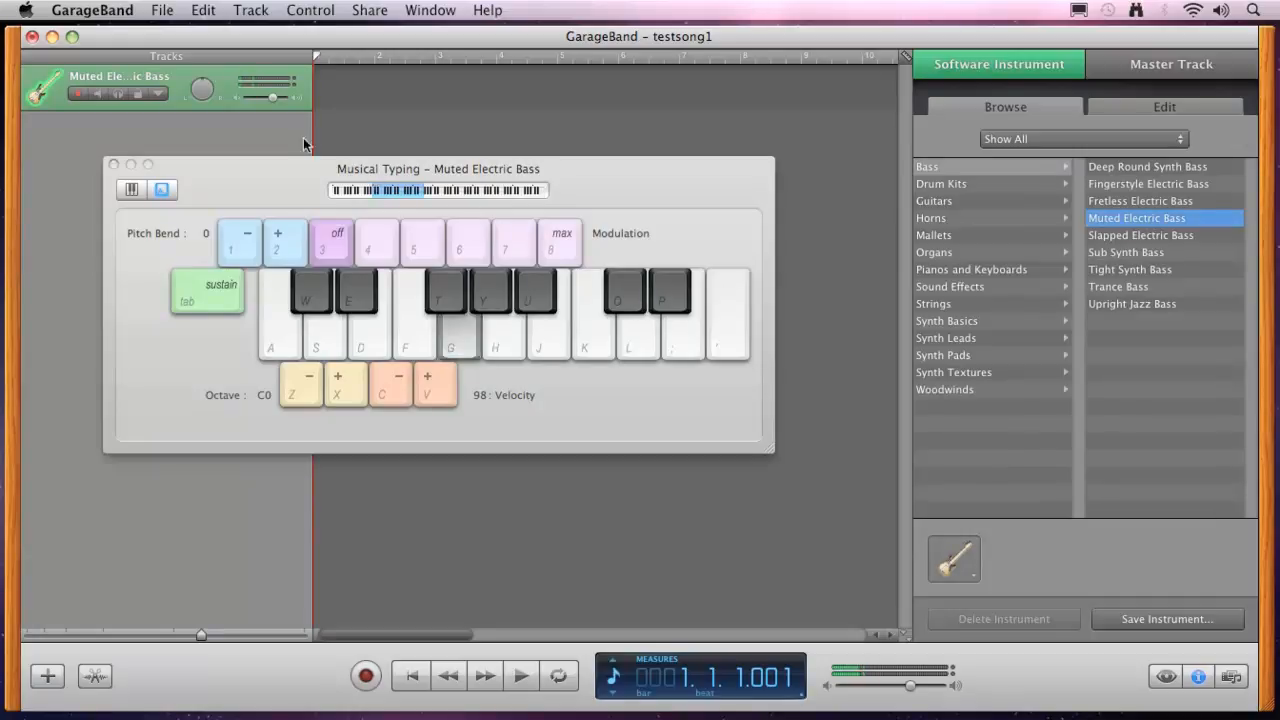
Step: Change the track's instrument to Dance Kit from the Drum Kits category and play a couple of drum sounds
click(937, 183)
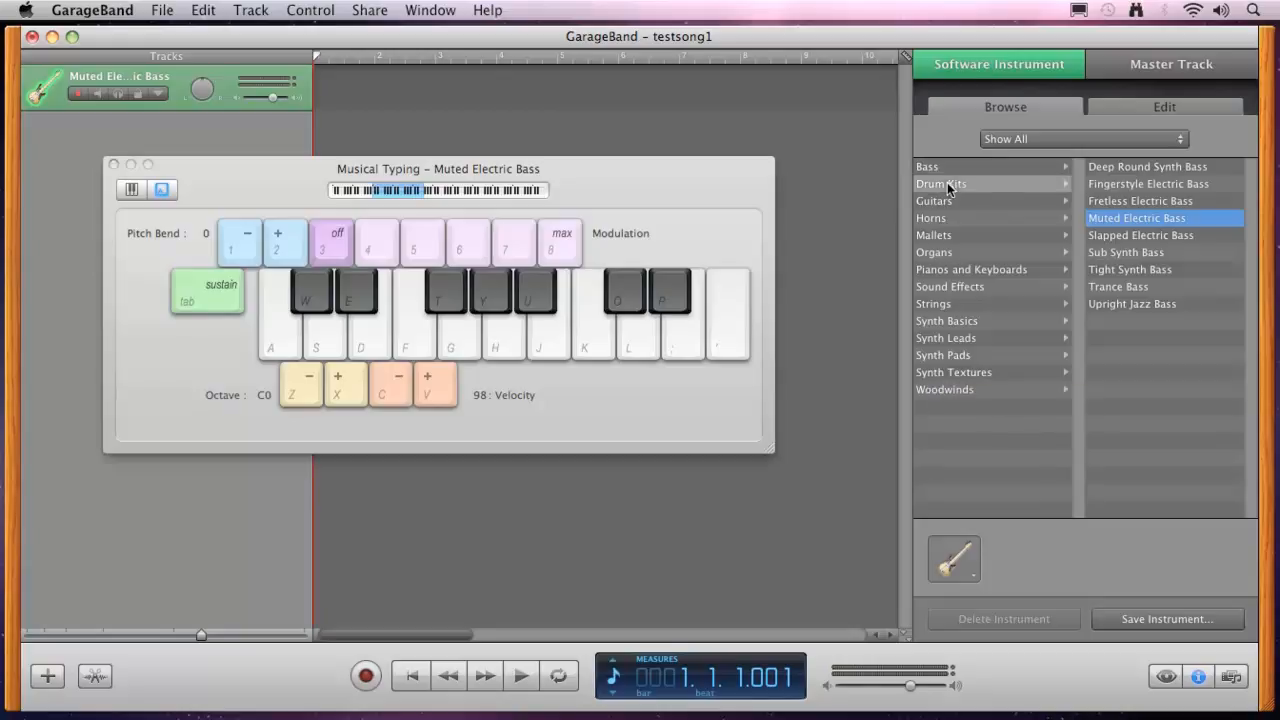
key(g)
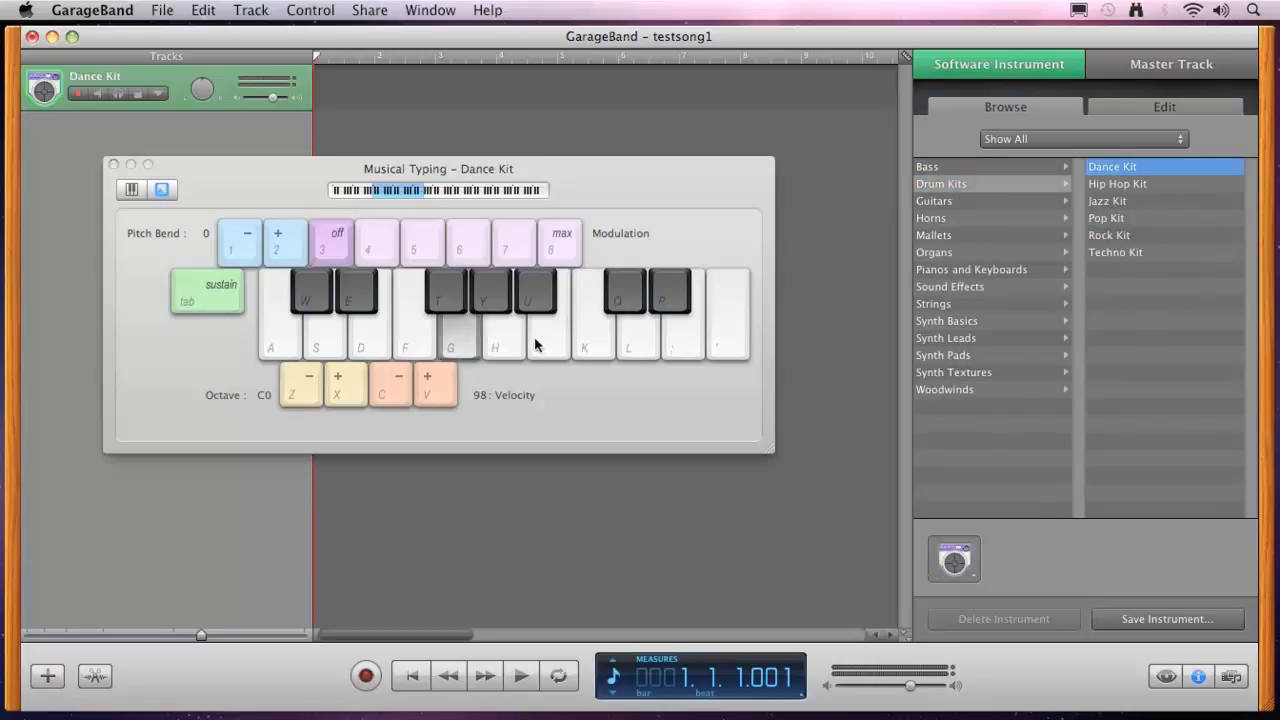
key(f)
Step: Set the Musical Typing octave to C4 and try out various Dance Kit sounds
click(465, 193)
key(g)
key(h)
key(l)
key(semicolon)
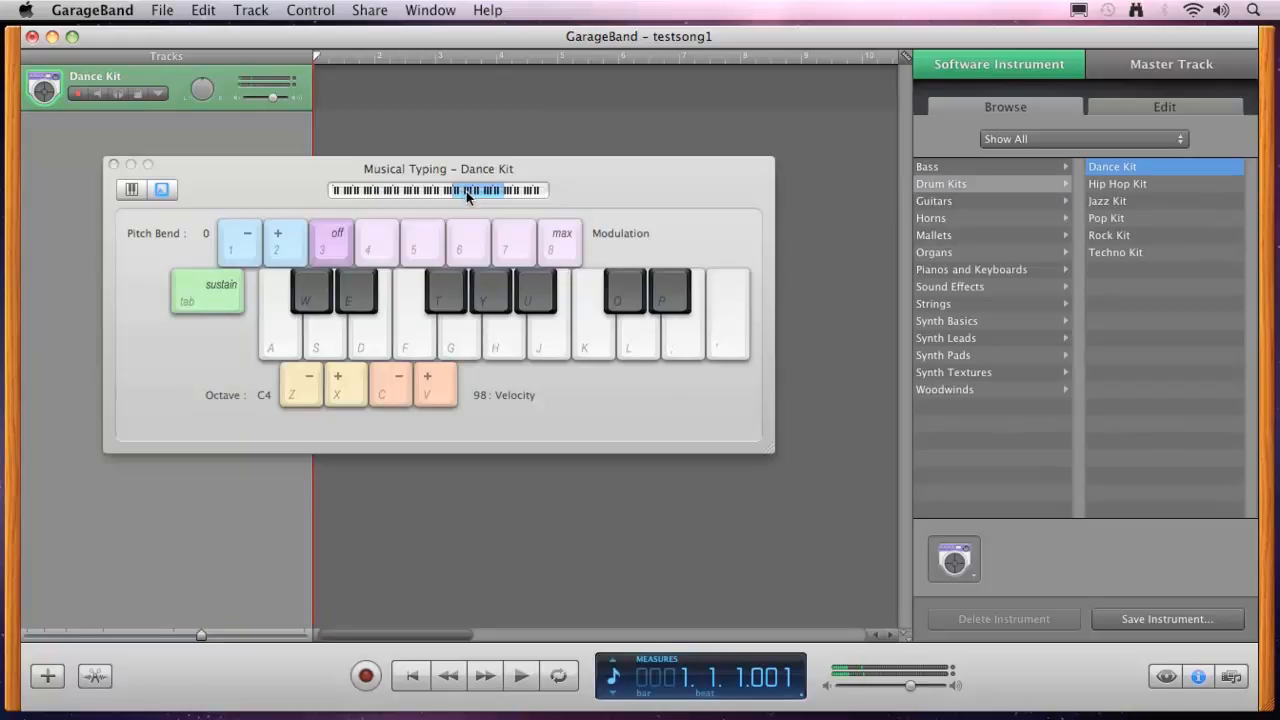
key(j)
key(g)
key(d)
Step: Reposition the Musical Typing window clear of the instrument list, change the instrument to Jazz Kit and play a test sound
drag(522, 196, 768, 185)
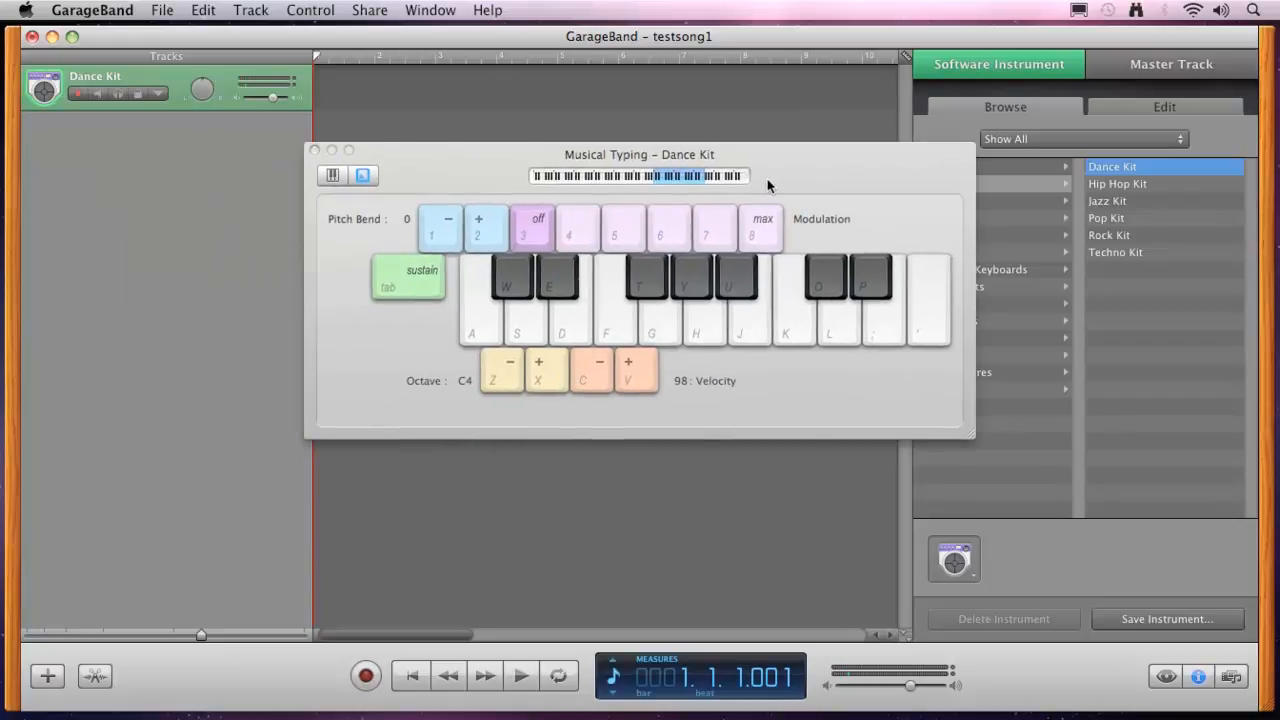
drag(442, 154, 490, 115)
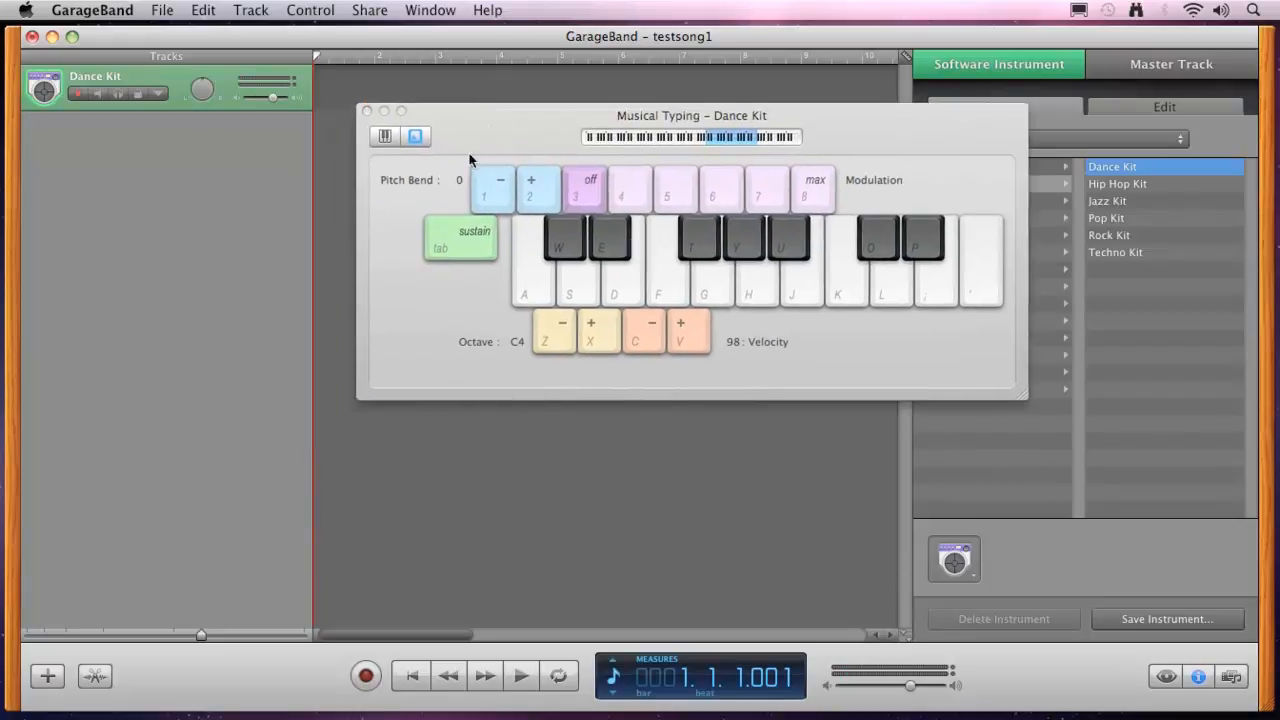
drag(851, 151, 648, 178)
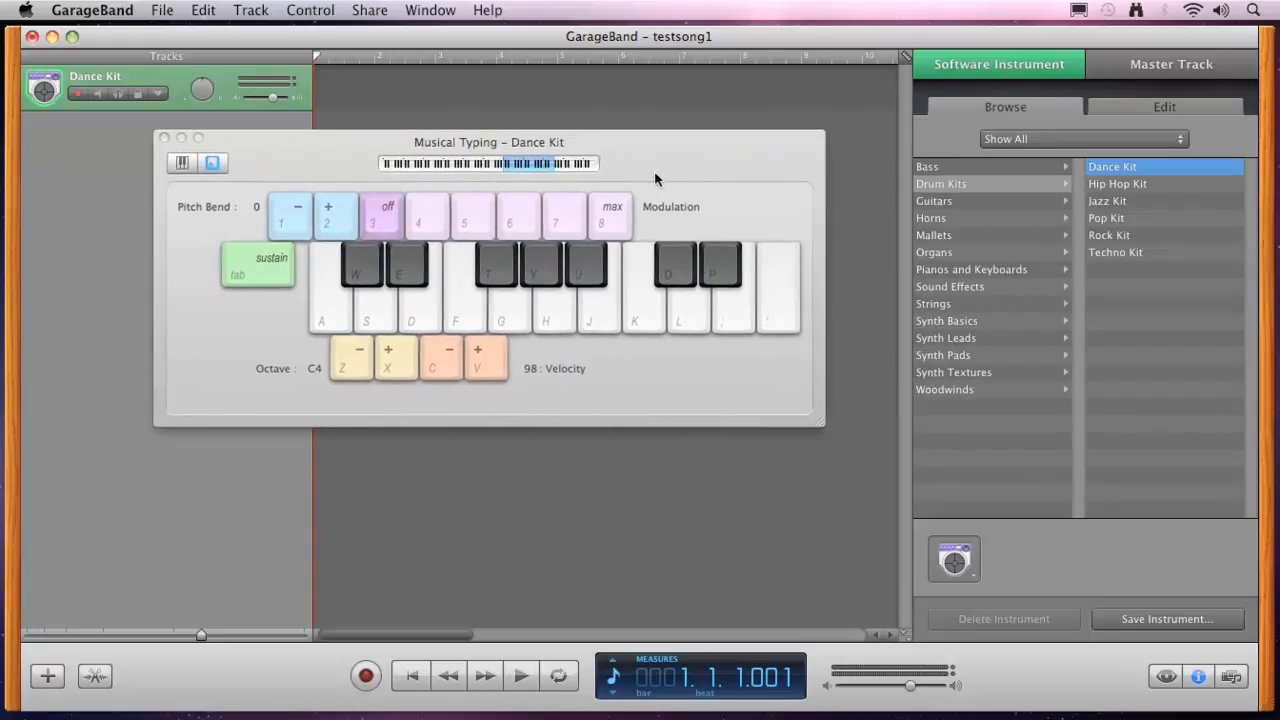
click(1095, 204)
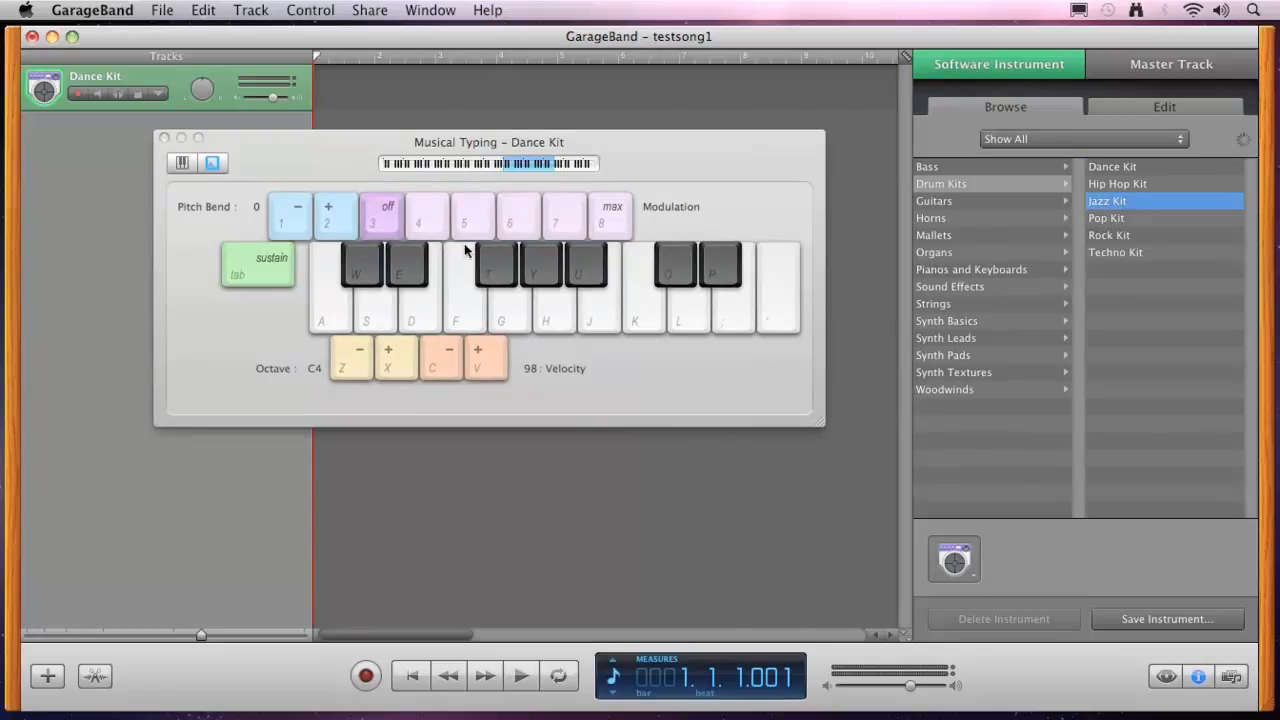
key(f)
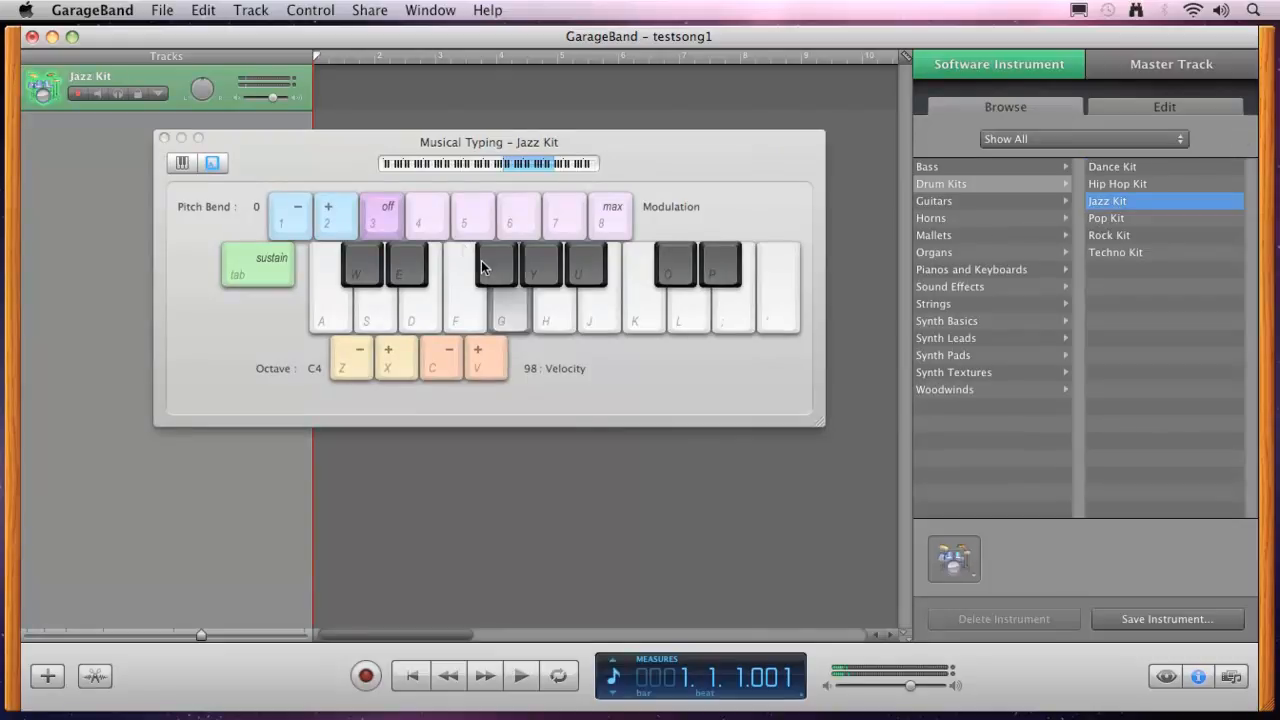
Step: Lower the Musical Typing octave to C3 and try out the Jazz Kit's drum sounds
key(z)
key(s)
key(s)
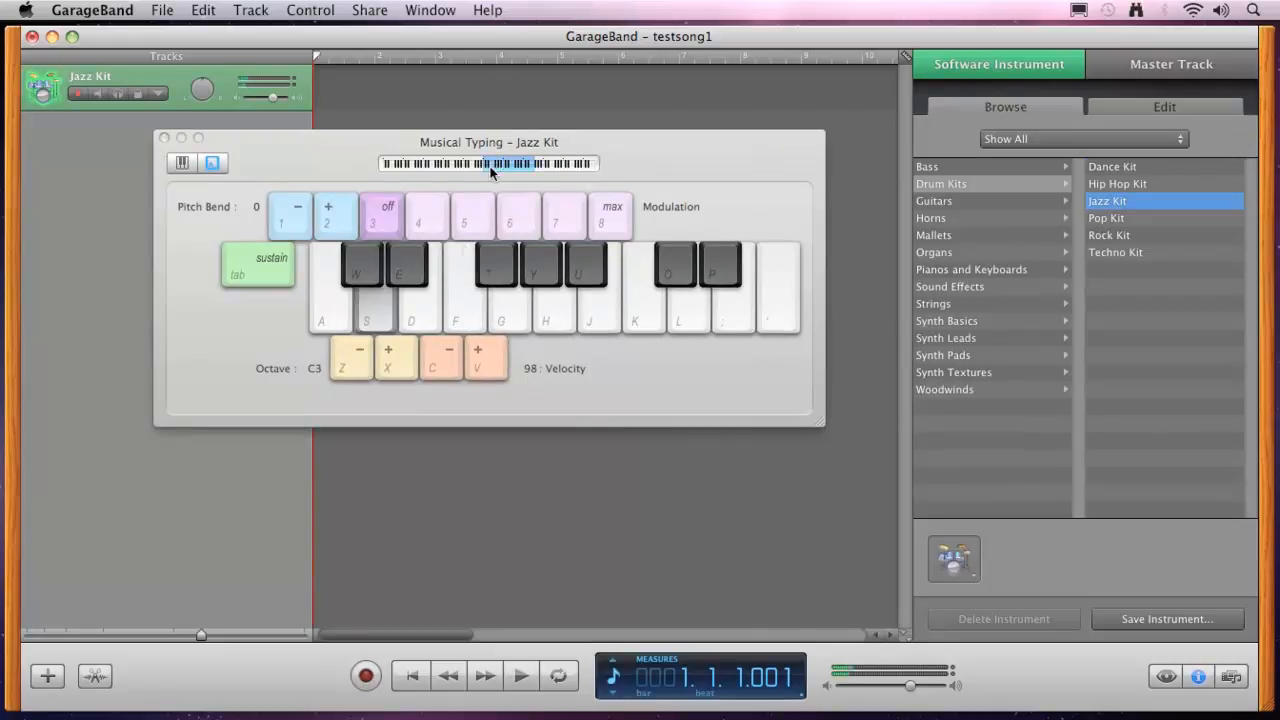
key(d)
key(d)
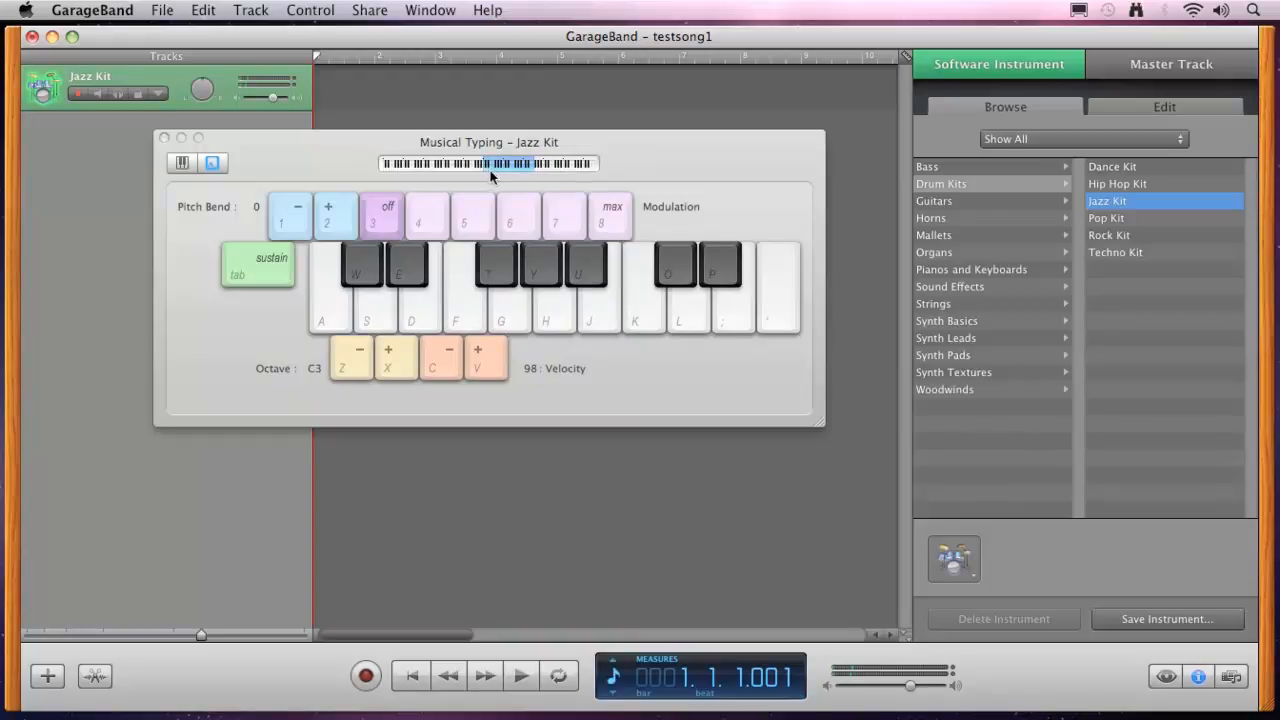
Step: Move the Musical Typing window off the track header, record a Jazz Kit drum pattern of about five measures, and stop recording
drag(649, 164, 767, 169)
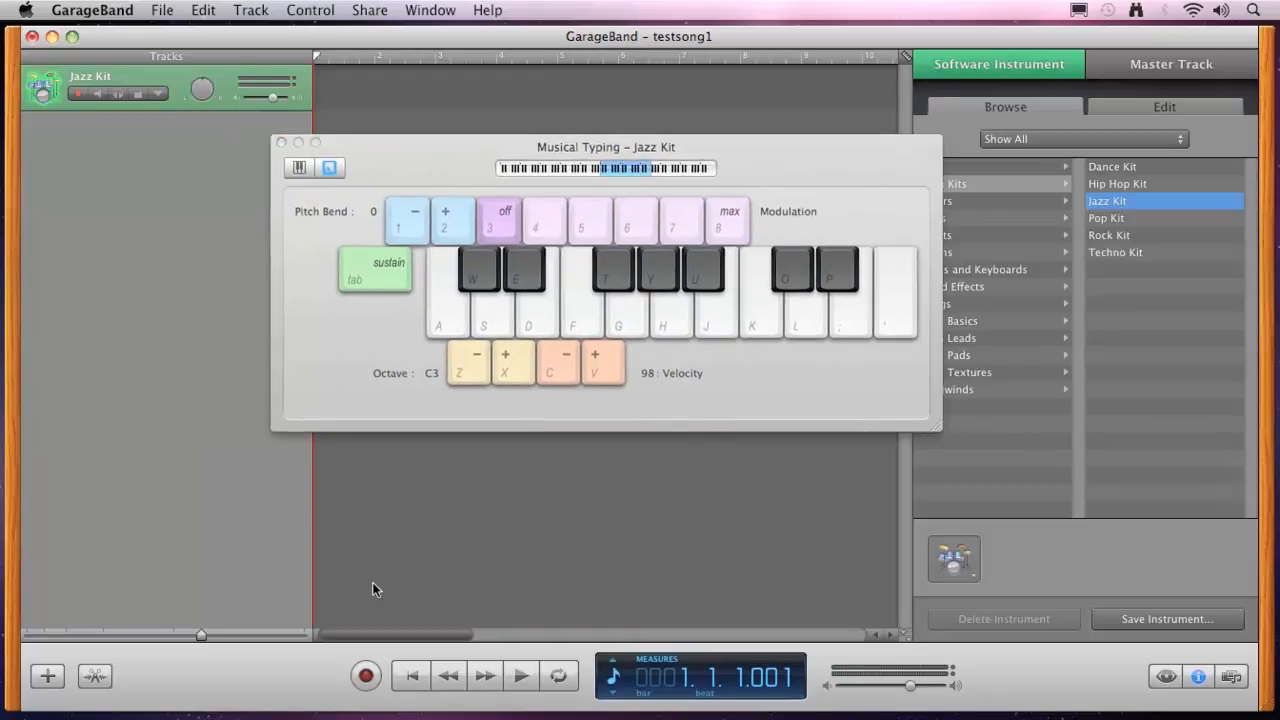
click(365, 677)
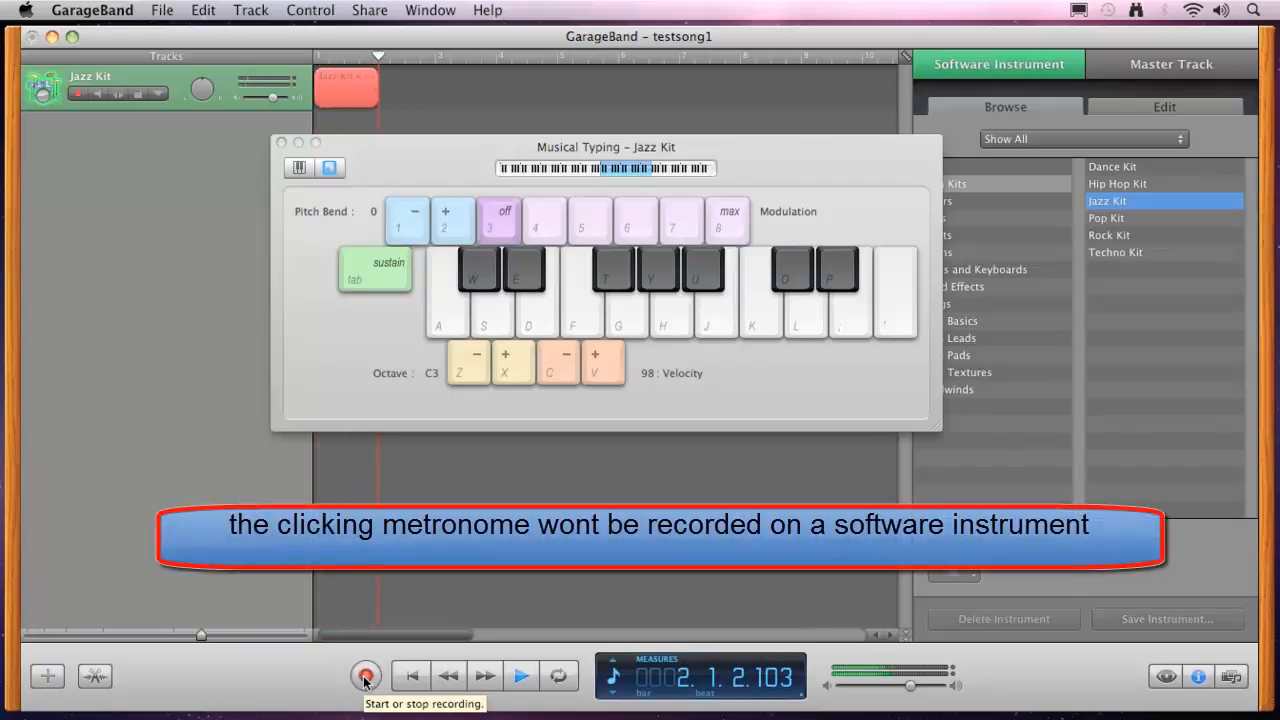
key(w)
key(w)
key(s)
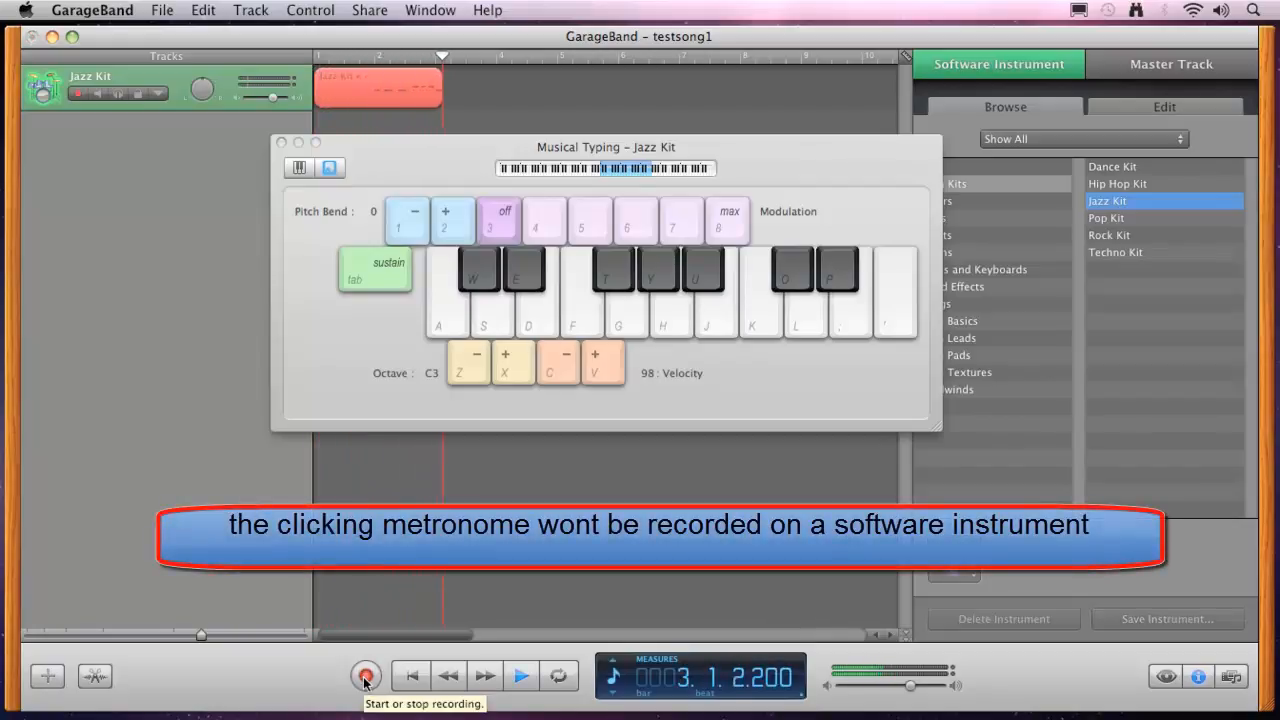
key(s)
key(d)
key(s)
key(s)
key(d)
key(s)
click(521, 678)
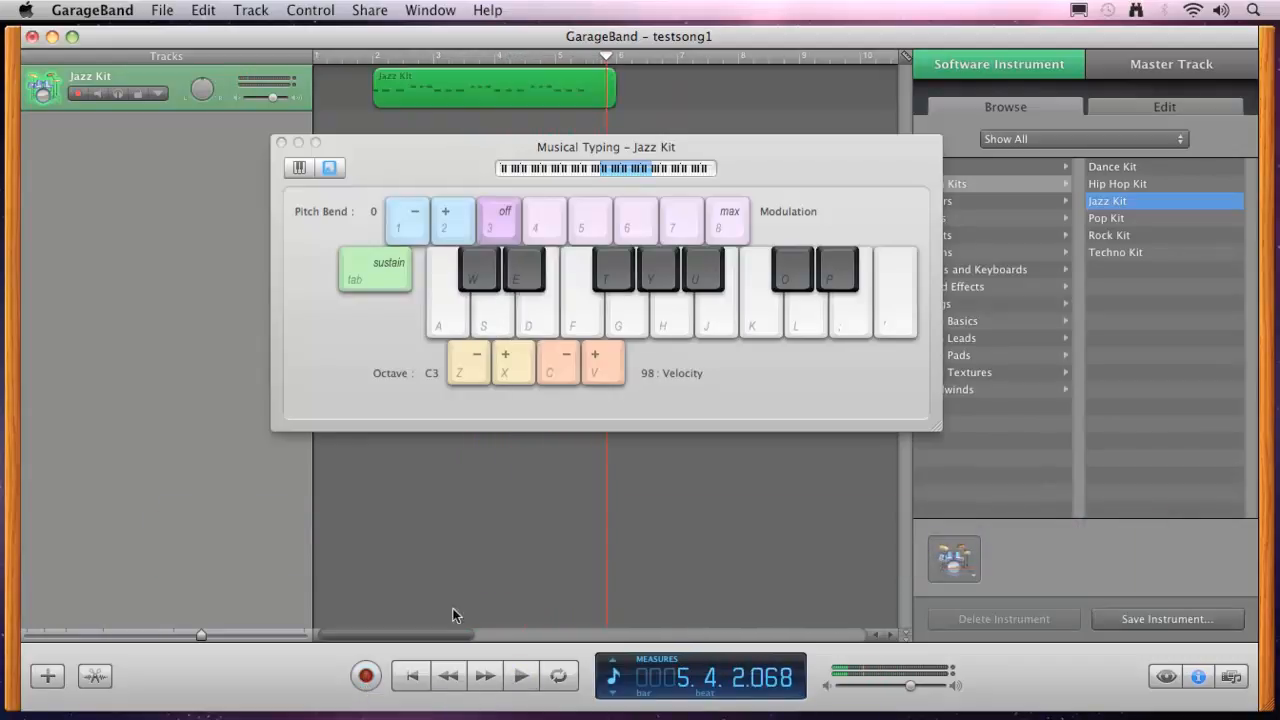
Step: Close Musical Typing and move both the playhead and the recorded Jazz Kit region to the start of the timeline
drag(720, 155, 684, 221)
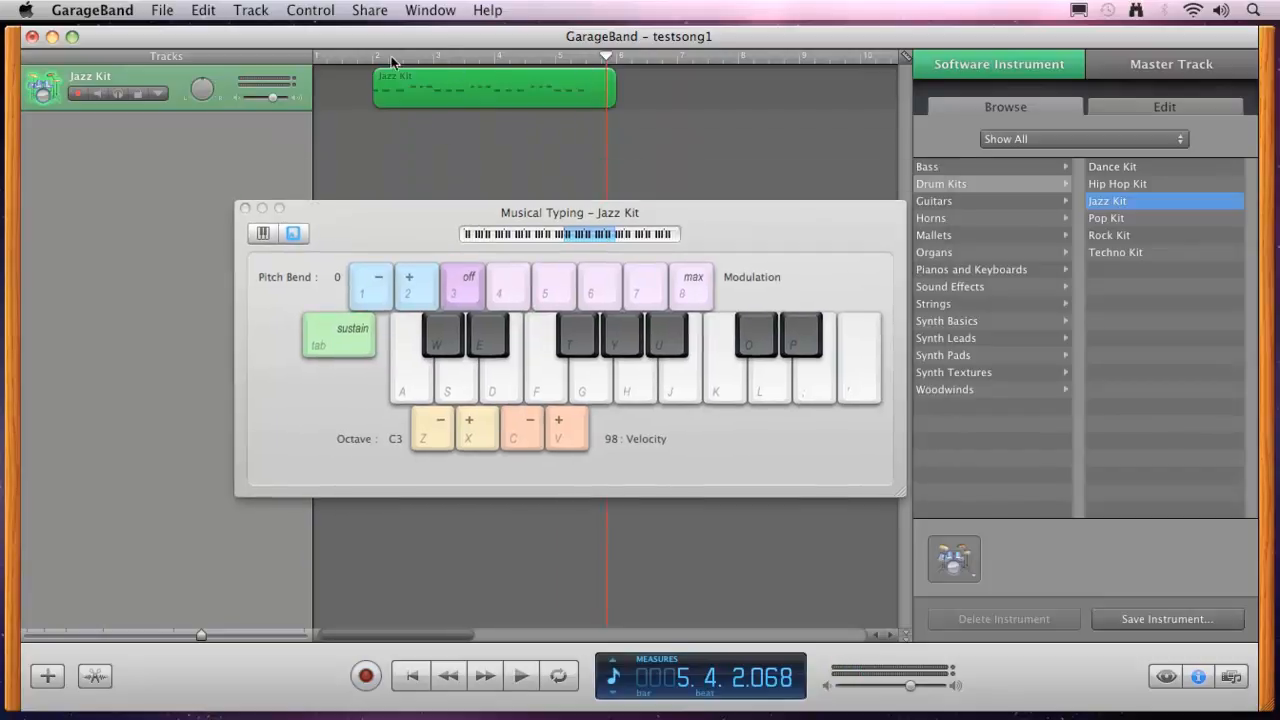
click(245, 211)
drag(430, 52, 316, 52)
drag(454, 89, 364, 97)
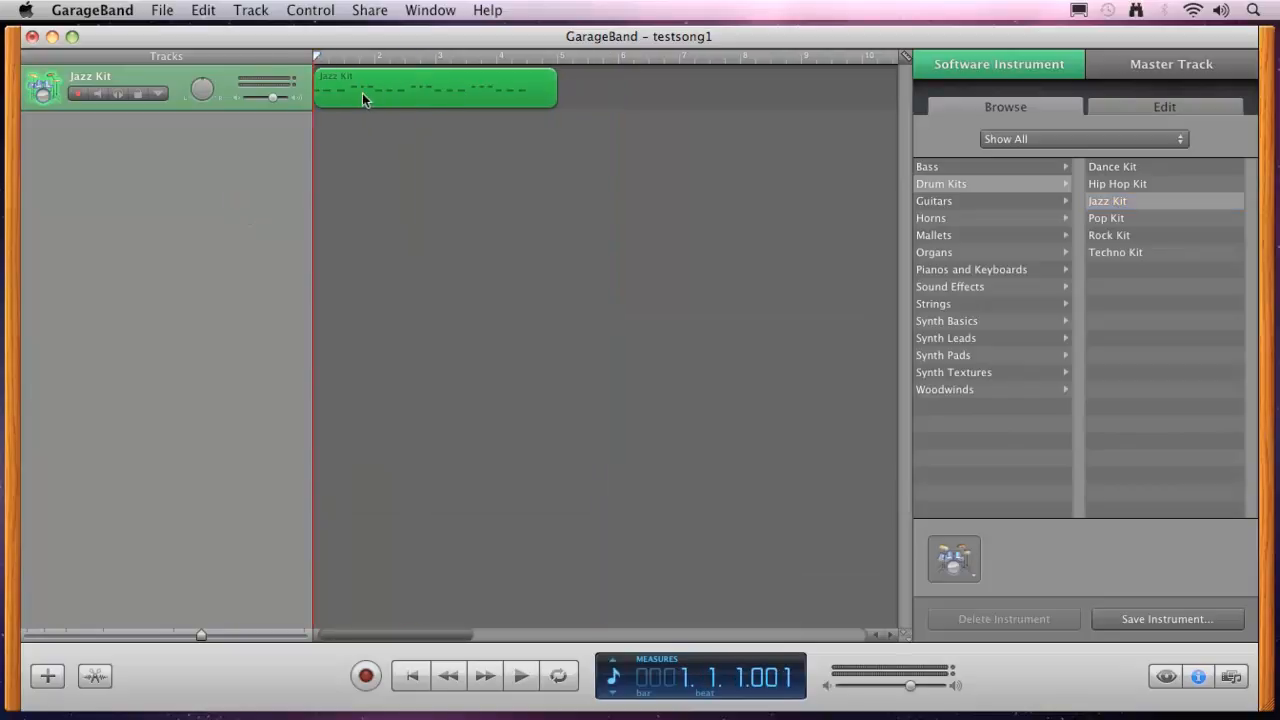
Step: Play back the recorded Jazz Kit region and stop near its end
click(522, 682)
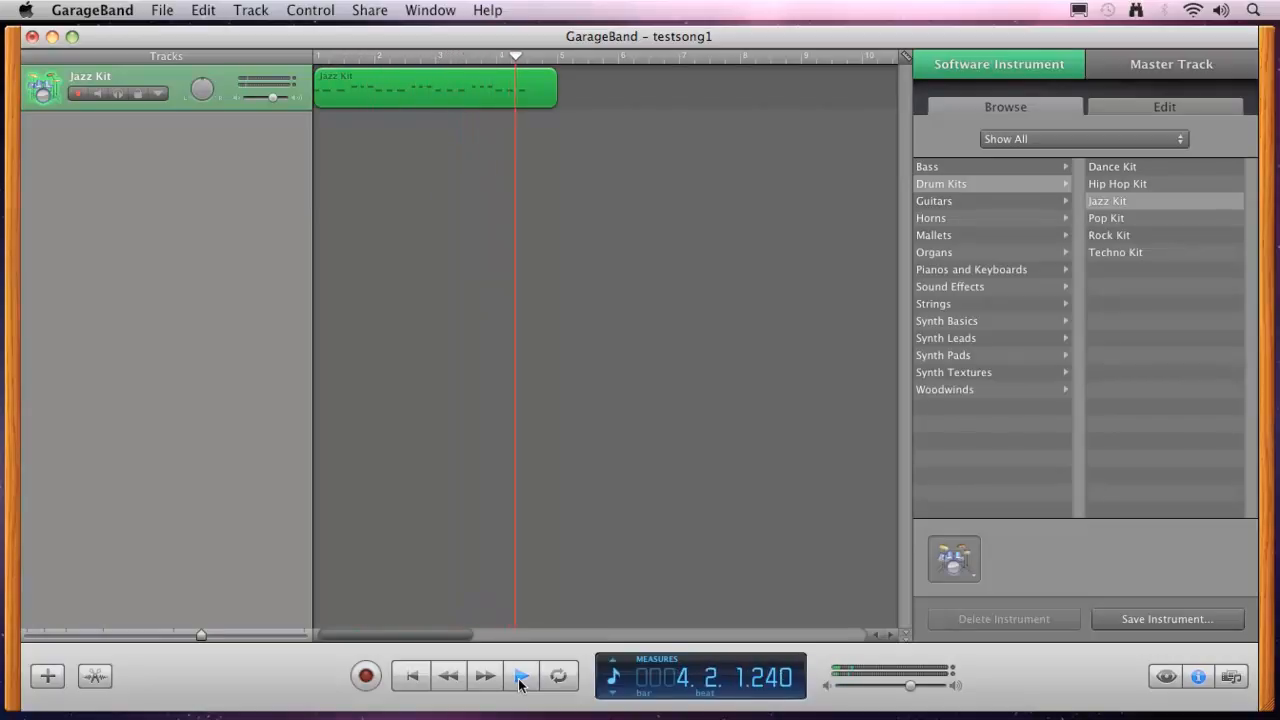
click(519, 680)
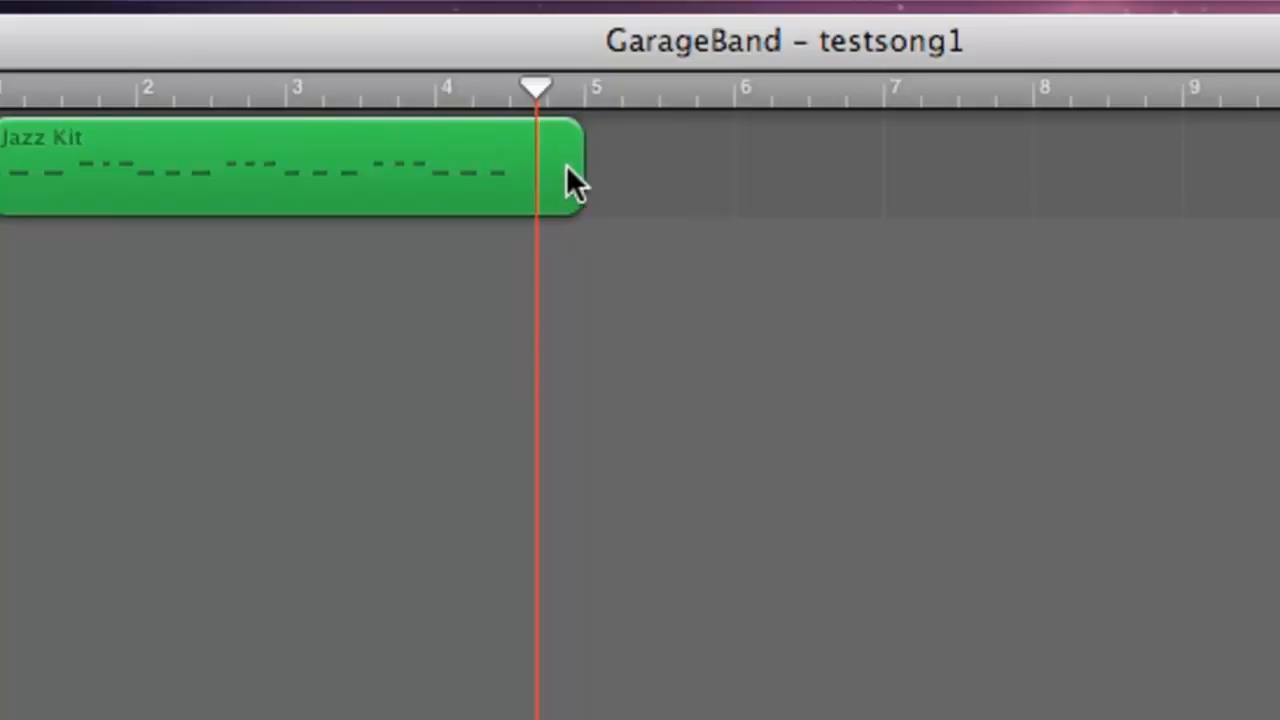
Step: Trim the empty end of the Jazz Kit region back to its last note, then loop the region out to about measure 19
drag(569, 209, 514, 211)
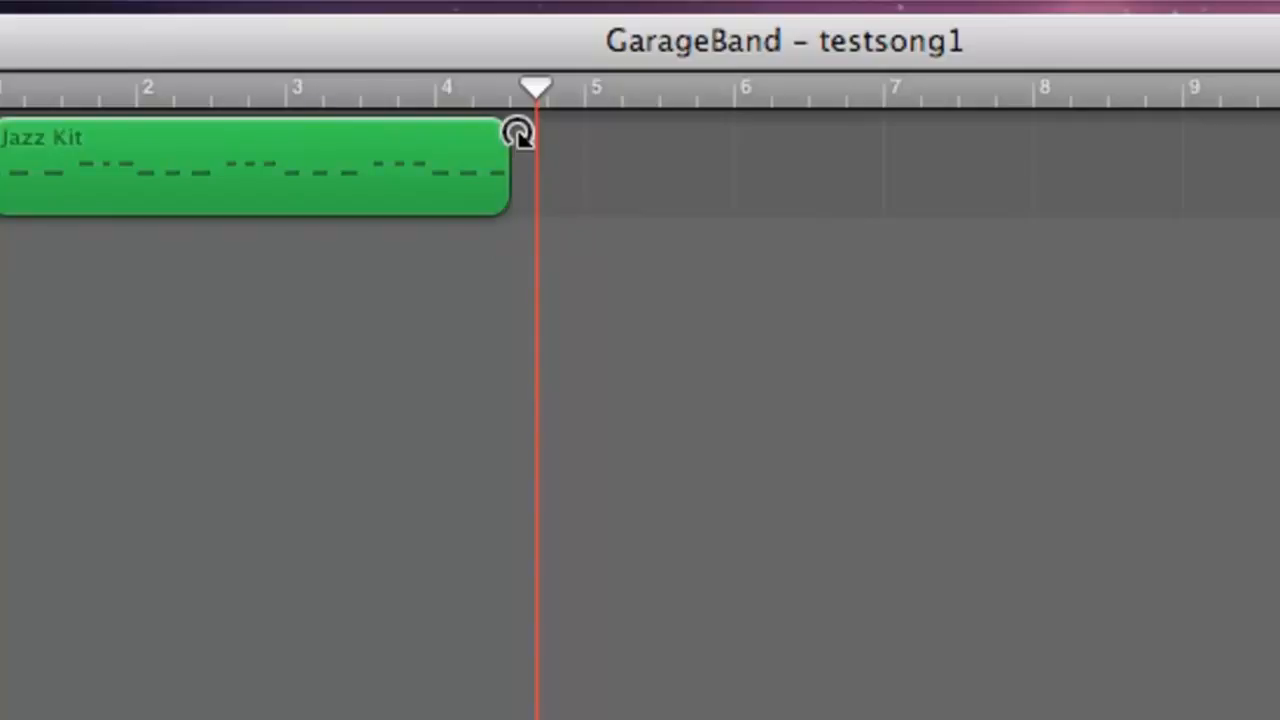
drag(517, 135, 1263, 135)
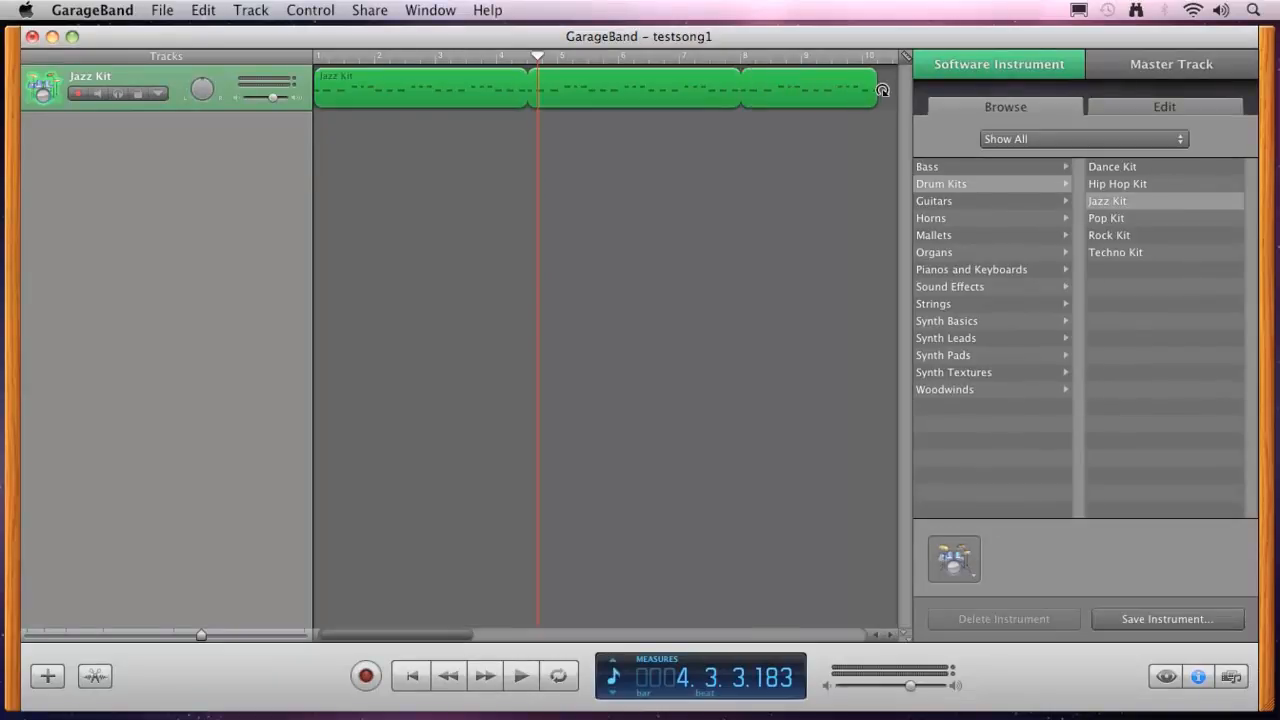
mouse_move(882, 90)
mouse_down()
mouse_move(904, 90)
mouse_move(887, 91)
mouse_up()
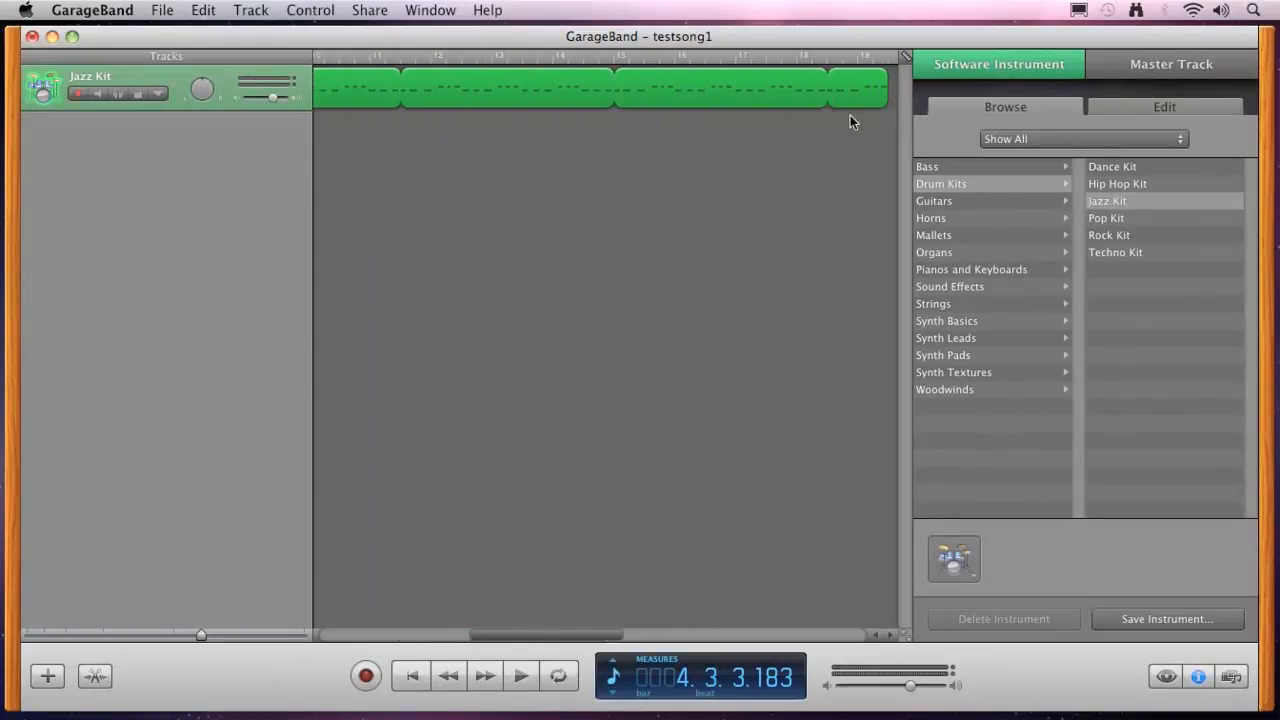
Step: Return to the start of the song, play the looped drum part past the first loop joint, and stop playback
drag(544, 634, 392, 634)
click(412, 676)
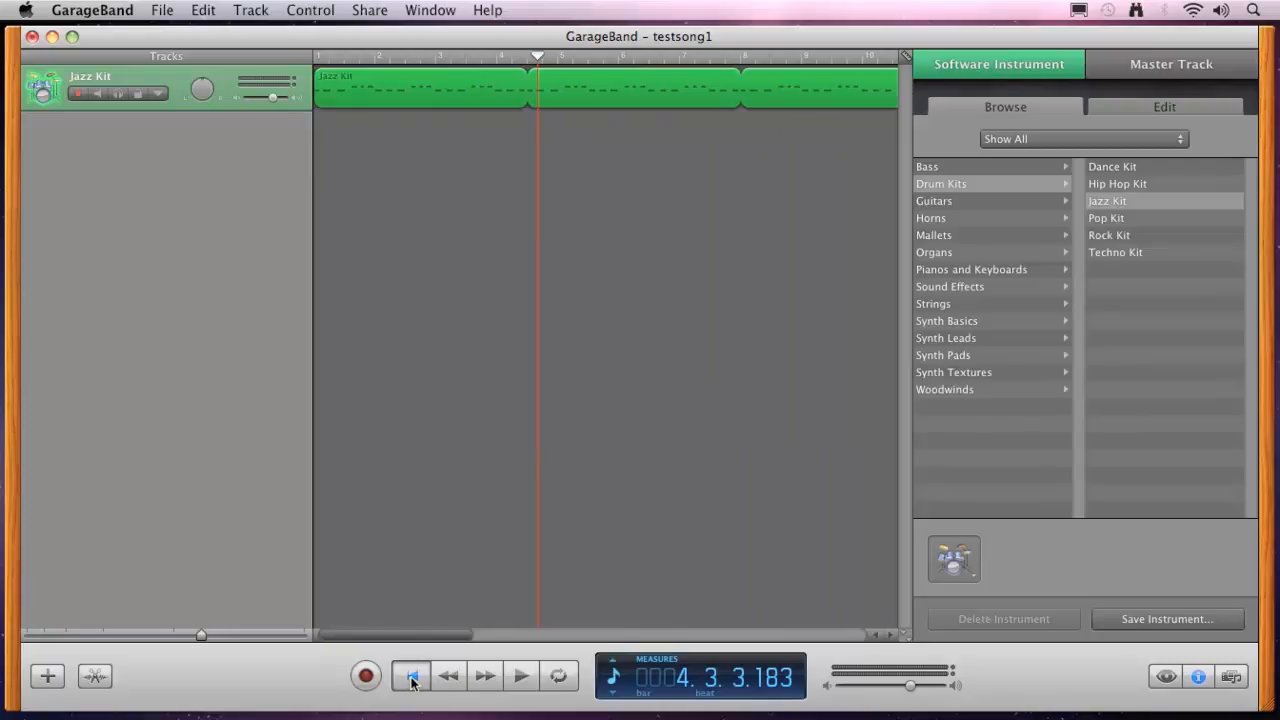
click(525, 677)
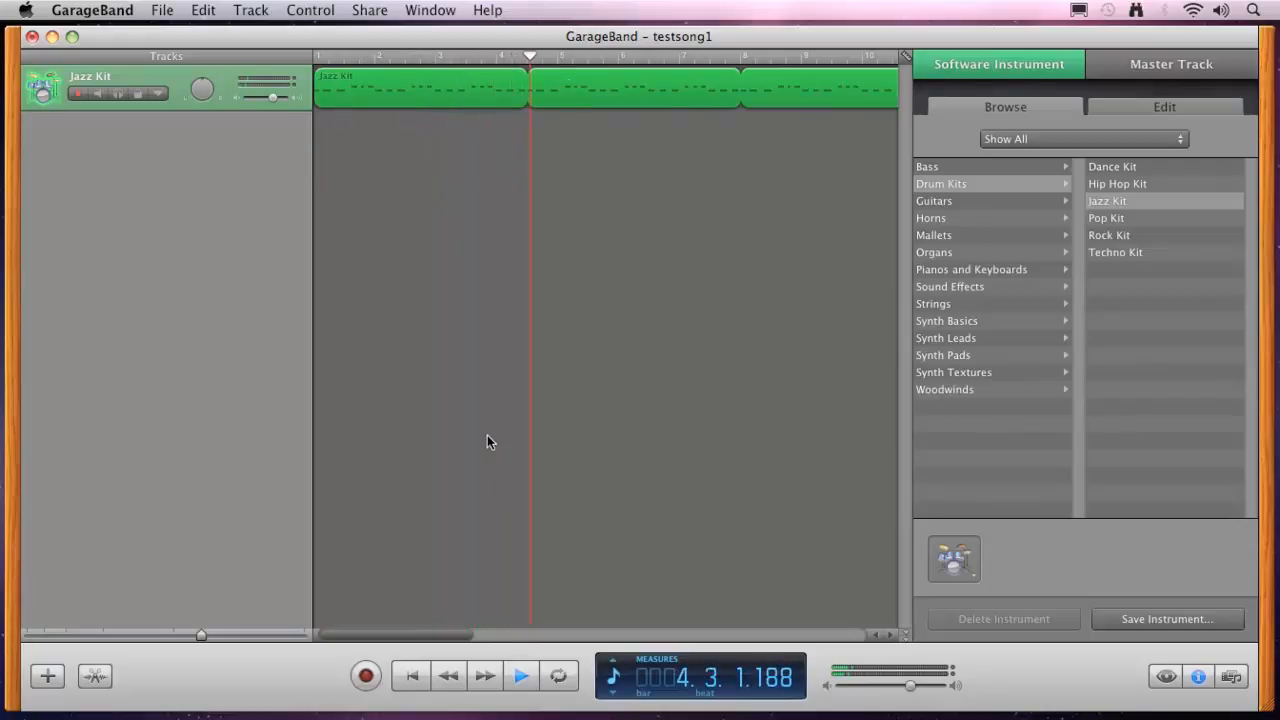
click(520, 676)
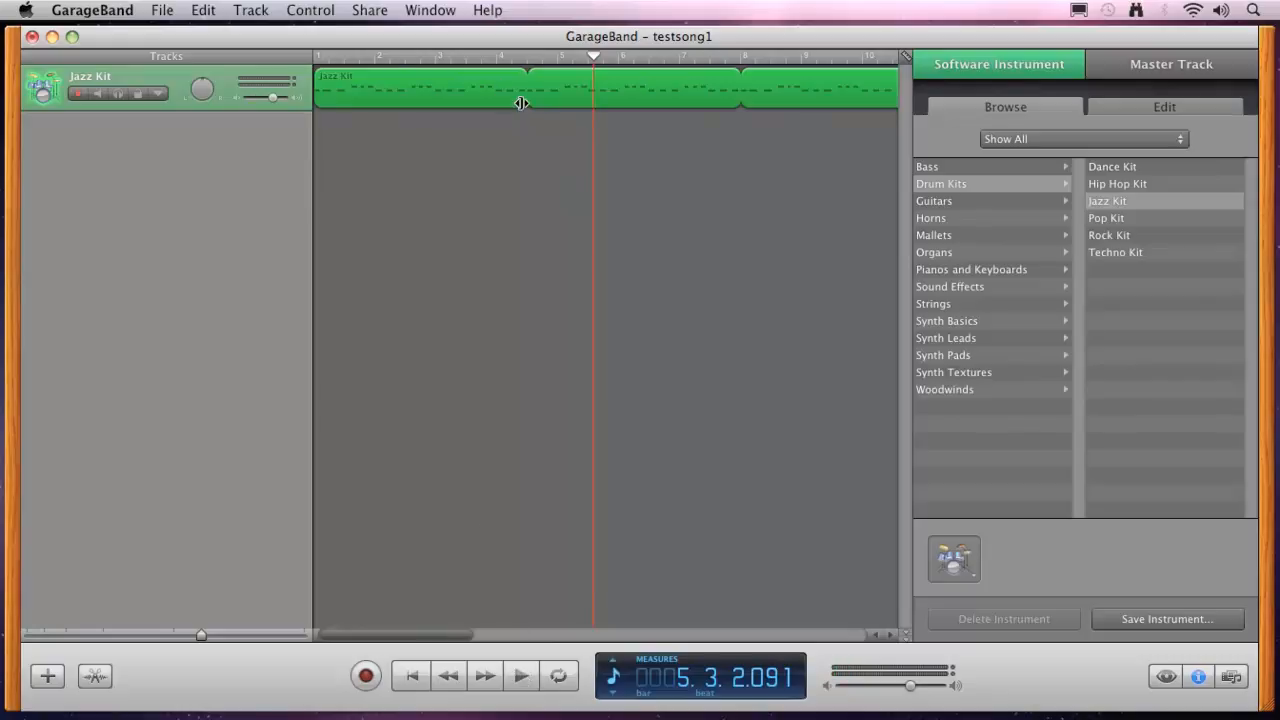